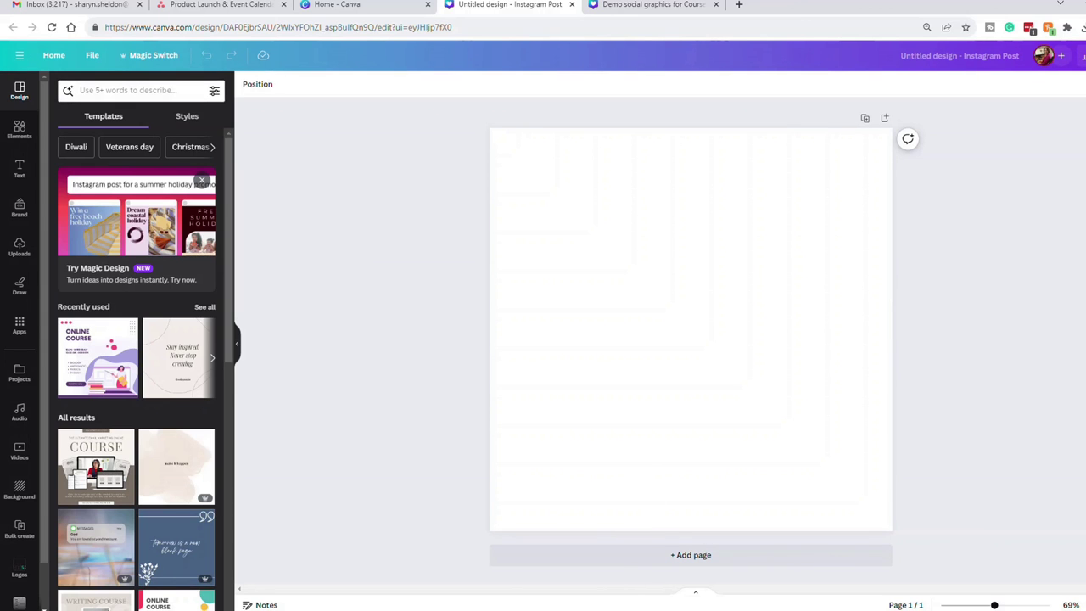
# Step: Open OnlineCourseContent_SocialPosts from OnlineCourseContent_Planner > 3_Bonus_Posts_Images > 1_SocialPosts in File Explorer
pyautogui.hotkey('alt', 'Tab')
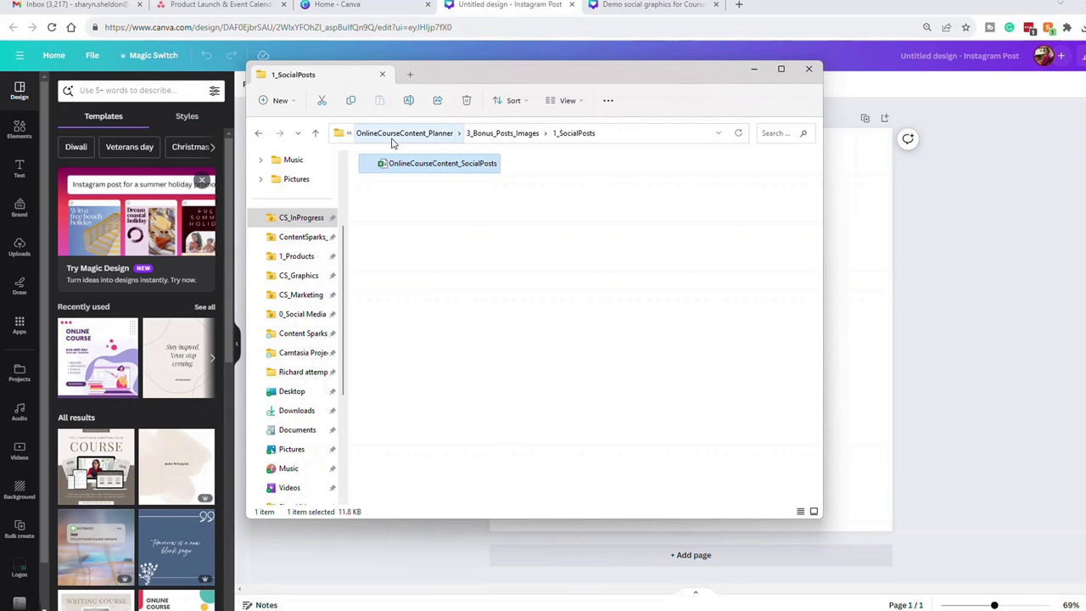
pyautogui.click(392, 141)
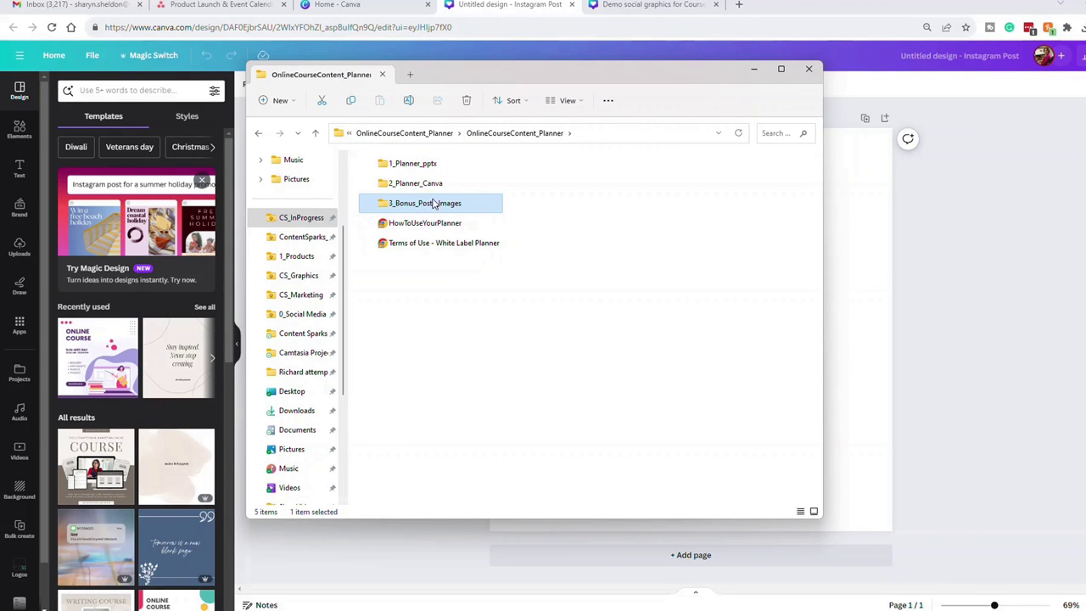
pyautogui.doubleClick(433, 204)
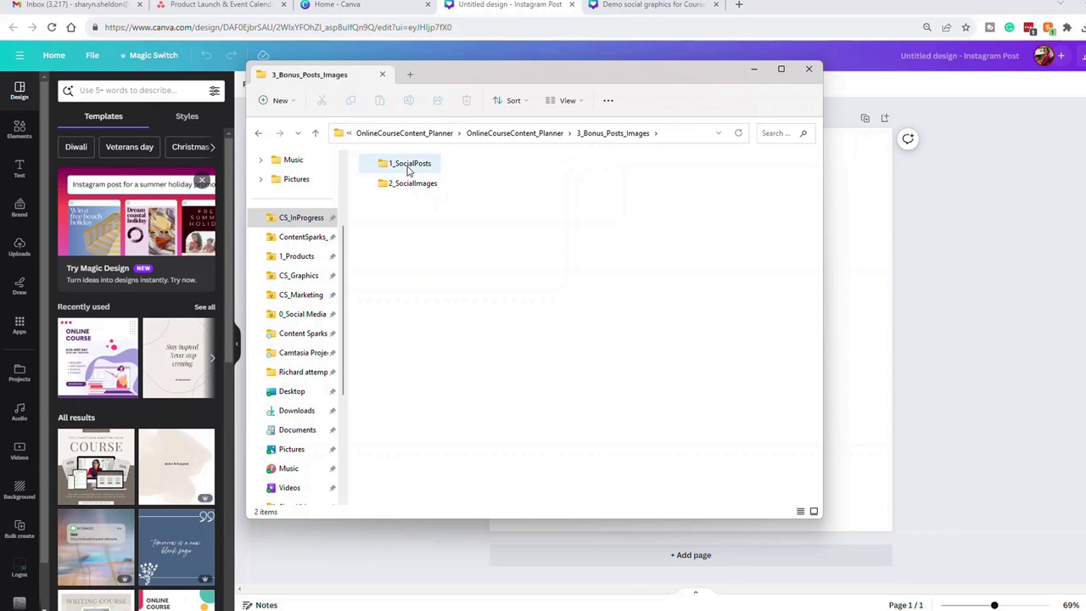
pyautogui.doubleClick(408, 164)
pyautogui.doubleClick(408, 165)
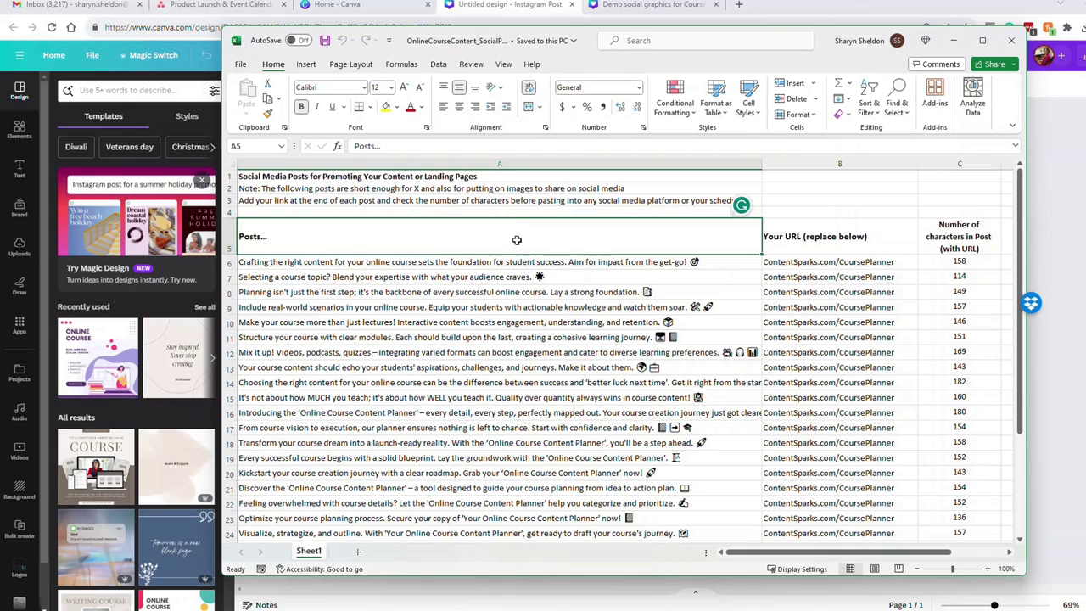
# Step: Scroll through the post texts and URLs in the workbook, then minimize Excel
pyautogui.scroll(-5, 538, 250)
pyautogui.scroll(5, 537, 319)
pyautogui.click(955, 43)
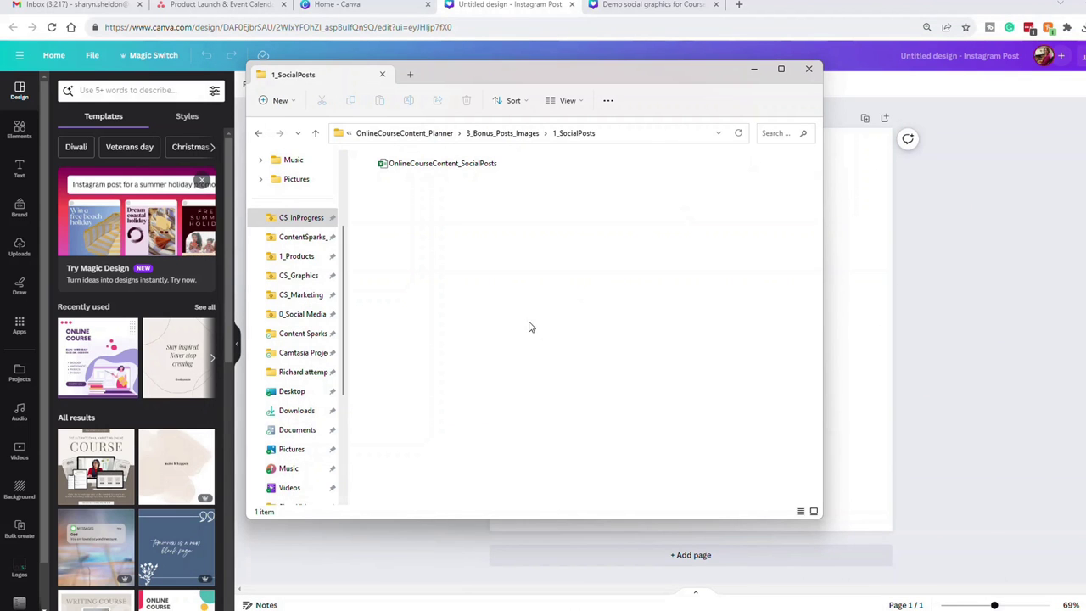
# Step: Minimize File Explorer, search Canva templates for 'online course' and scroll to the purple Online Course template
pyautogui.click(754, 69)
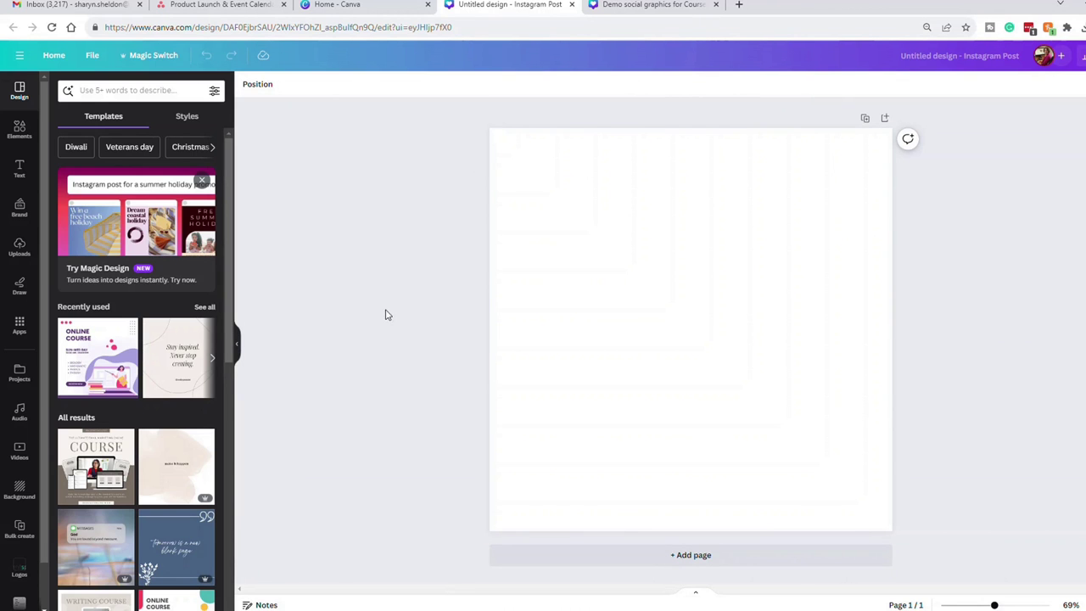
pyautogui.click(128, 90)
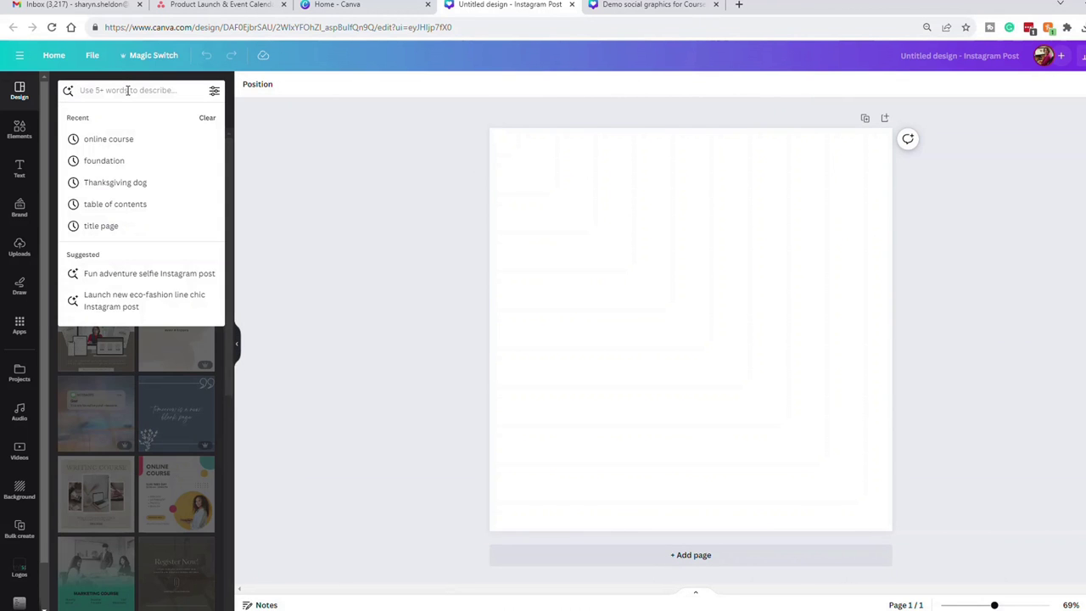
pyautogui.write('onlin')
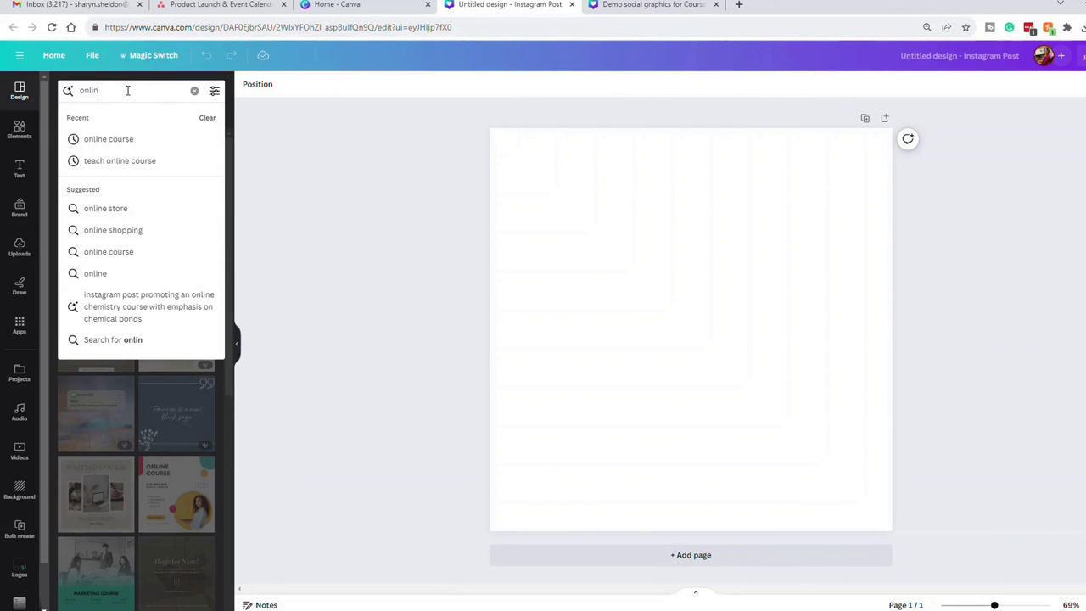
pyautogui.write('e course')
pyautogui.press('Return')
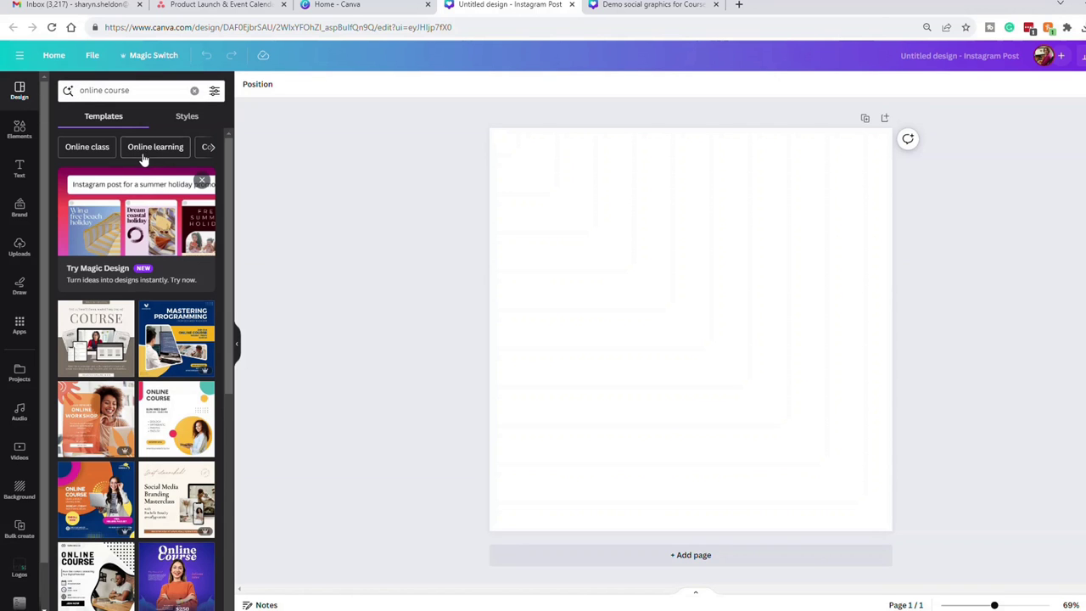
pyautogui.scroll(-3, 149, 169)
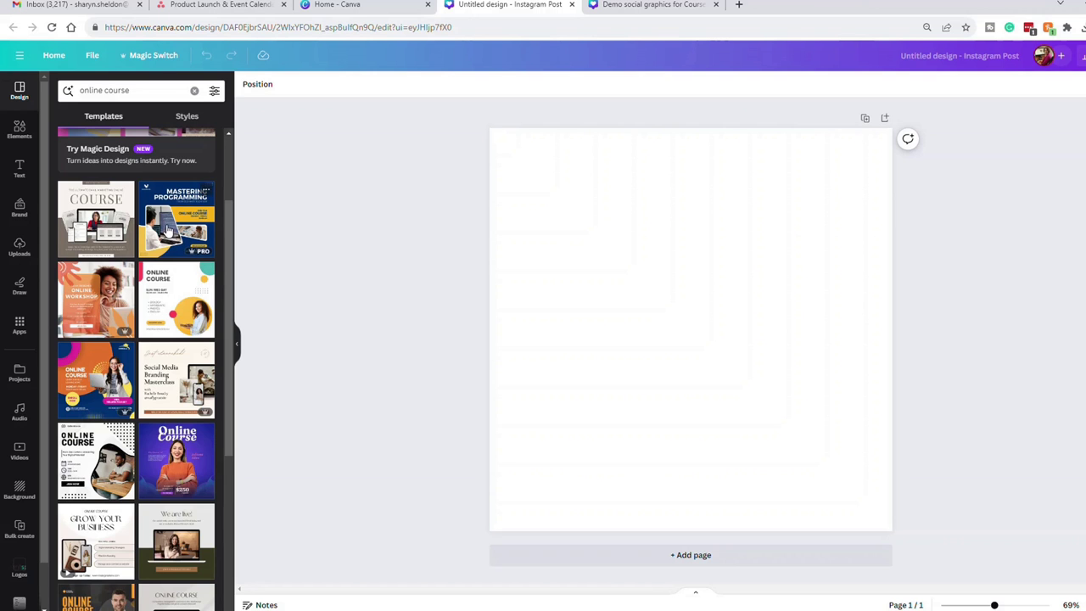
pyautogui.scroll(-3, 168, 229)
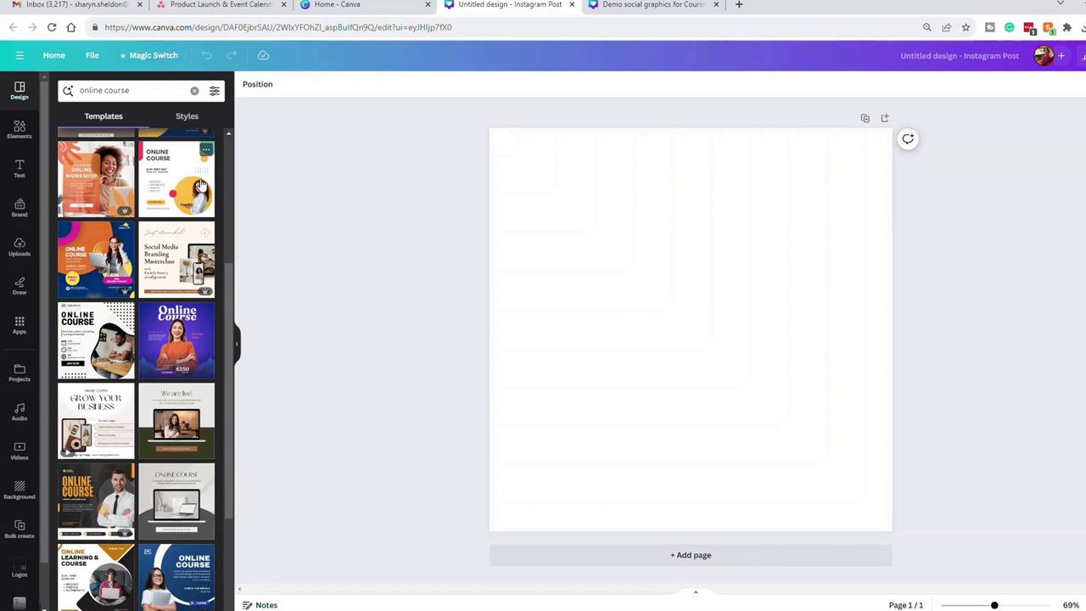
pyautogui.scroll(-2, 183, 185)
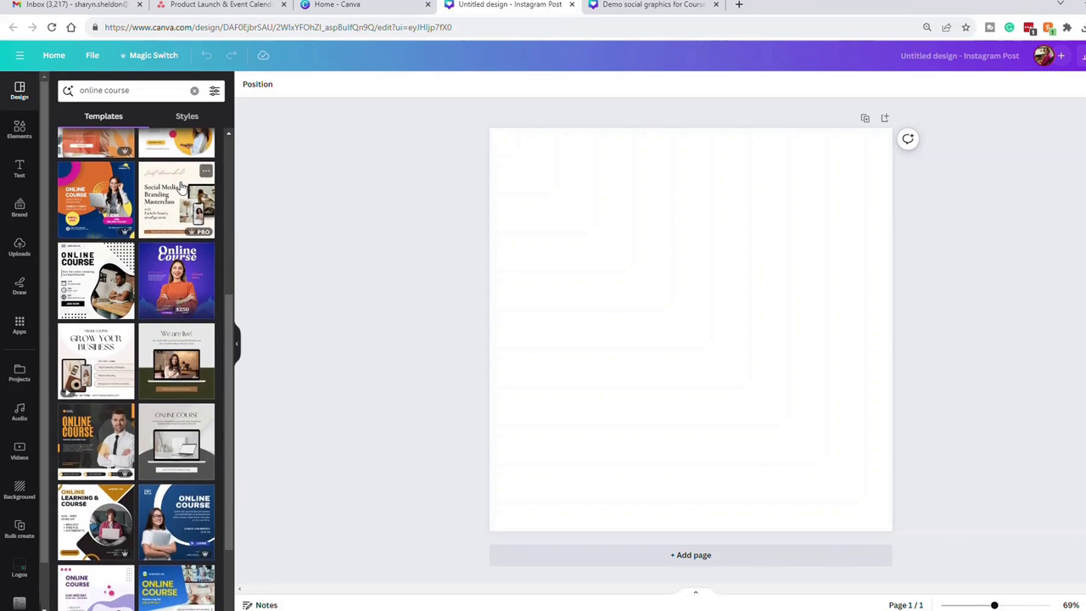
pyautogui.scroll(-2, 184, 185)
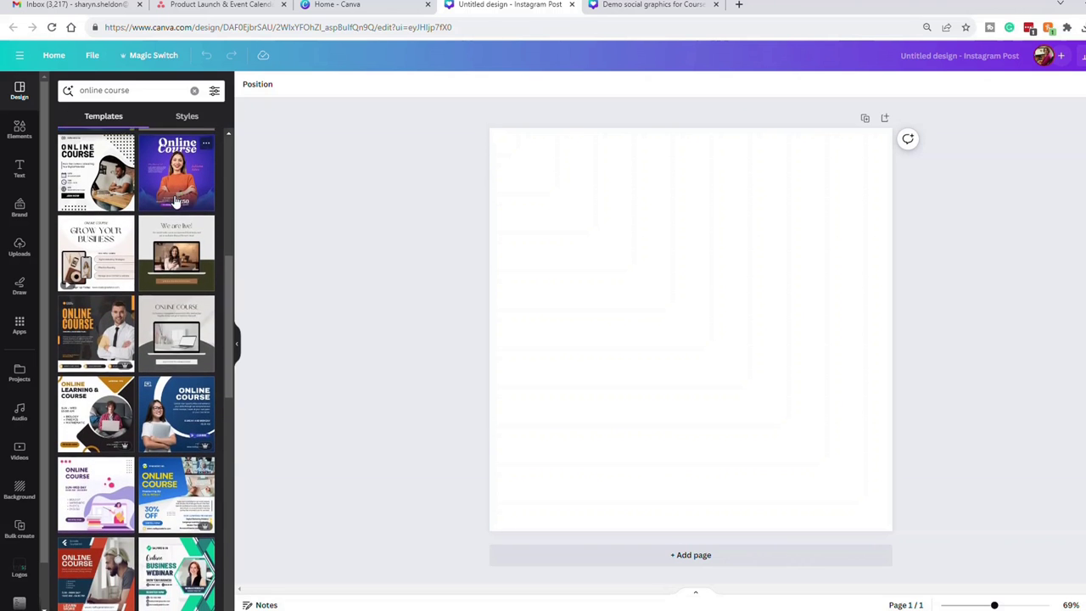
pyautogui.scroll(-3, 180, 193)
pyautogui.scroll(-2, 176, 202)
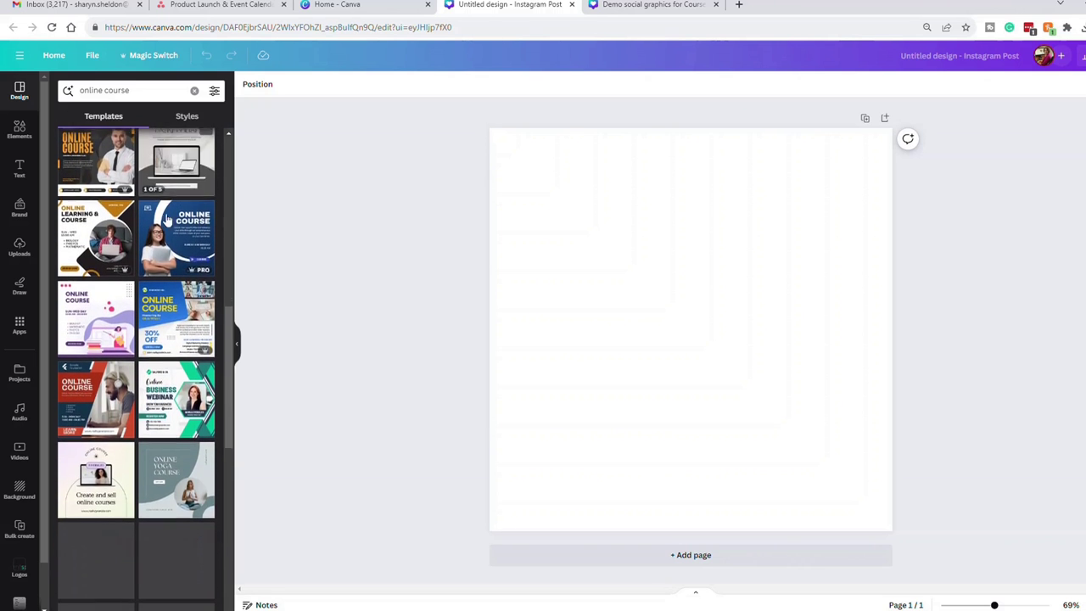
# Step: Apply the purple Online Course template and delete REGISTER NOW, the bullet list, and the day and time lines
pyautogui.click(84, 320)
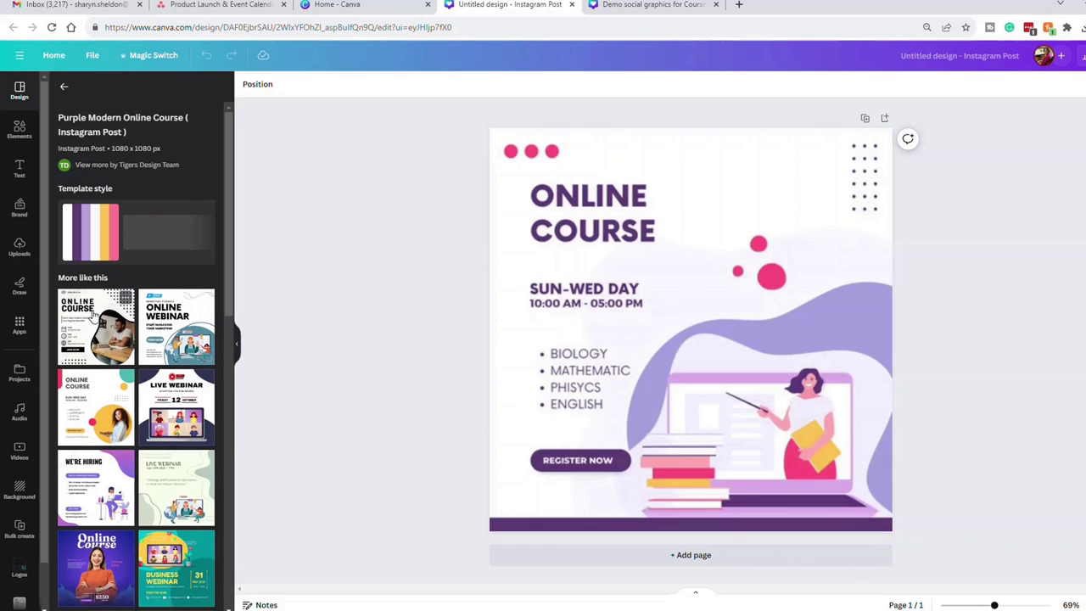
pyautogui.click(567, 332)
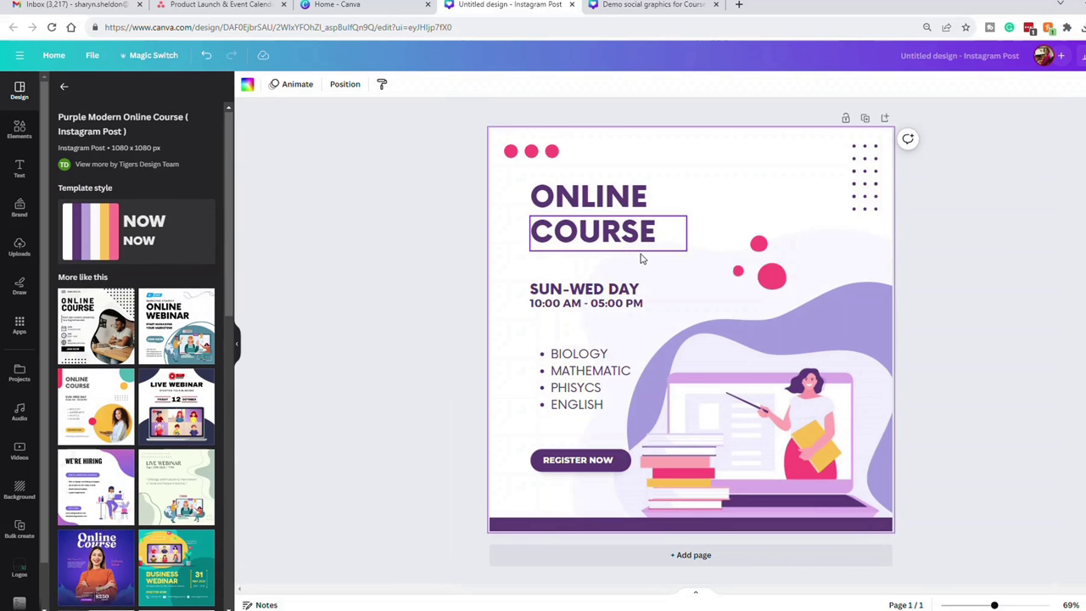
pyautogui.click(598, 459)
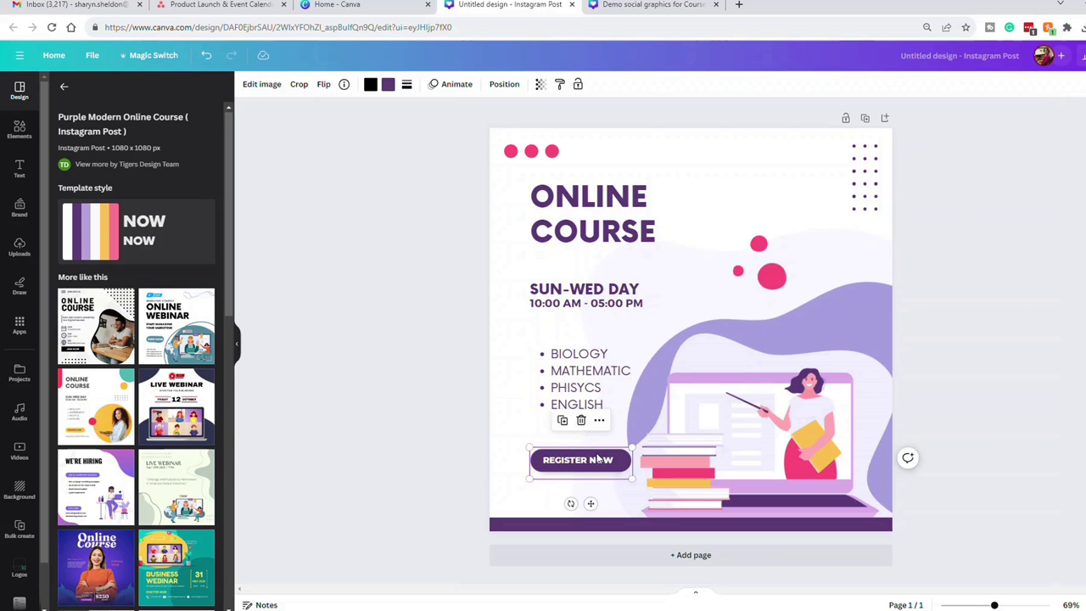
pyautogui.press('Delete')
pyautogui.click(582, 388)
pyautogui.press('Delete')
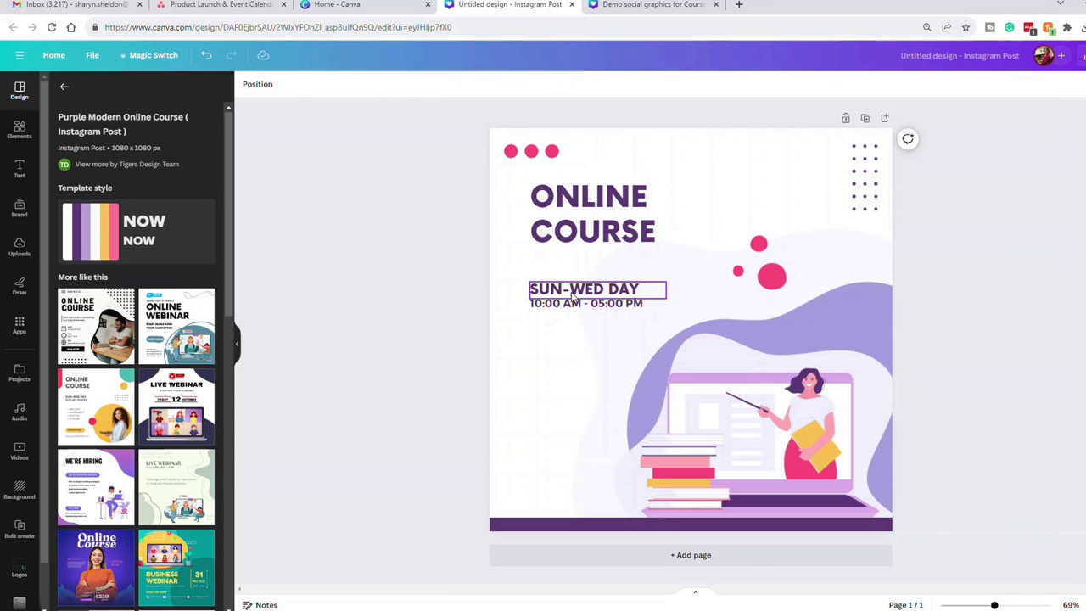
pyautogui.click(573, 295)
pyautogui.press('Delete')
pyautogui.click(575, 306)
pyautogui.press('Delete')
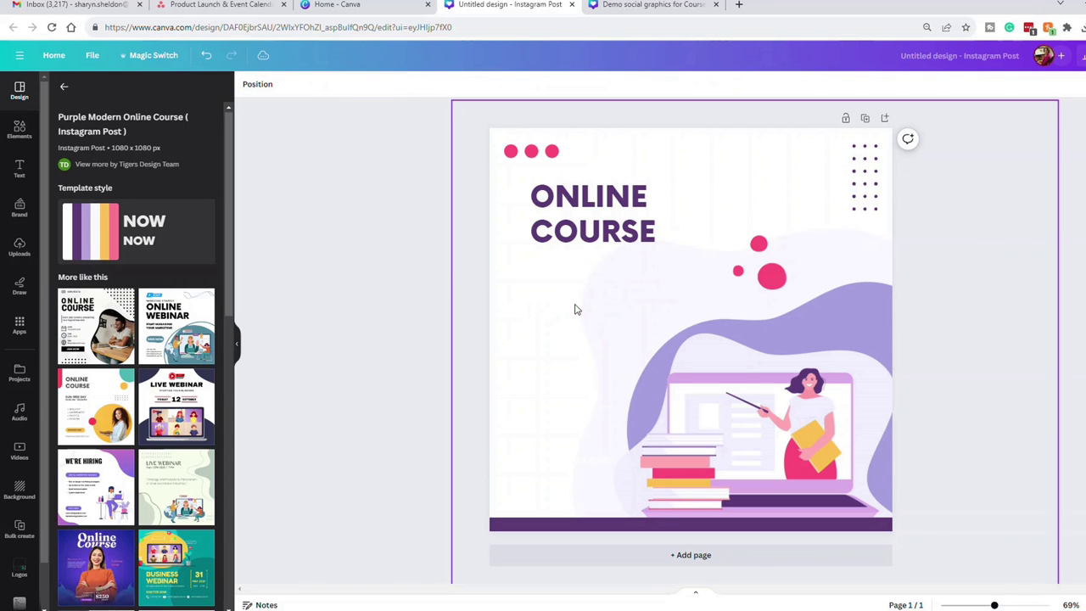
# Step: Delete COURSE, move the ONLINE heading up-left and widen its text box to 847
pyautogui.click(592, 227)
pyautogui.press('Delete')
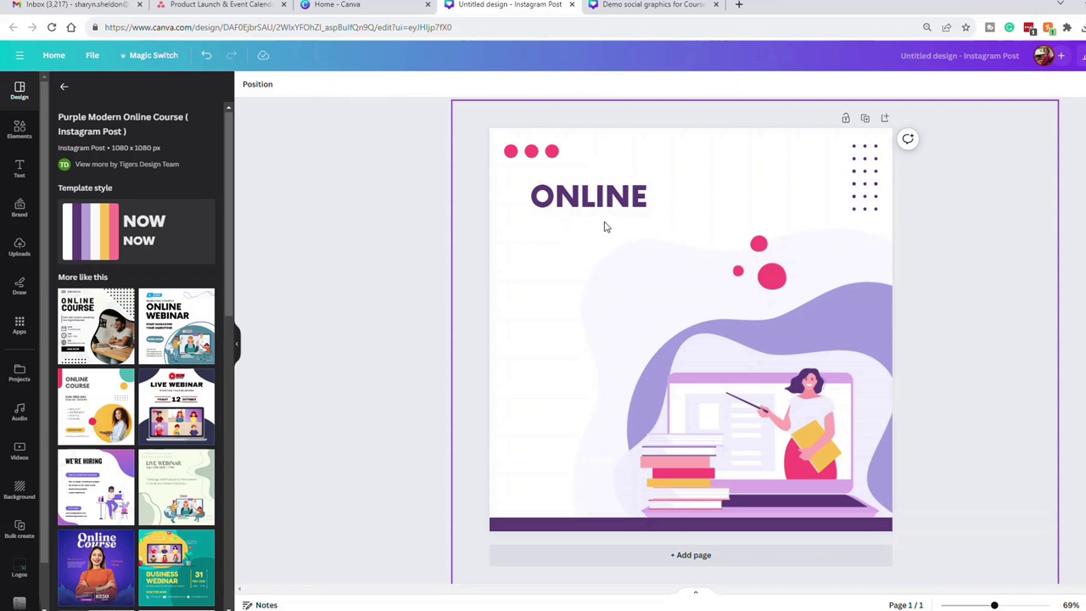
pyautogui.moveTo(601, 198); pyautogui.dragTo(582, 192)
pyautogui.moveTo(671, 191); pyautogui.dragTo(832, 182)
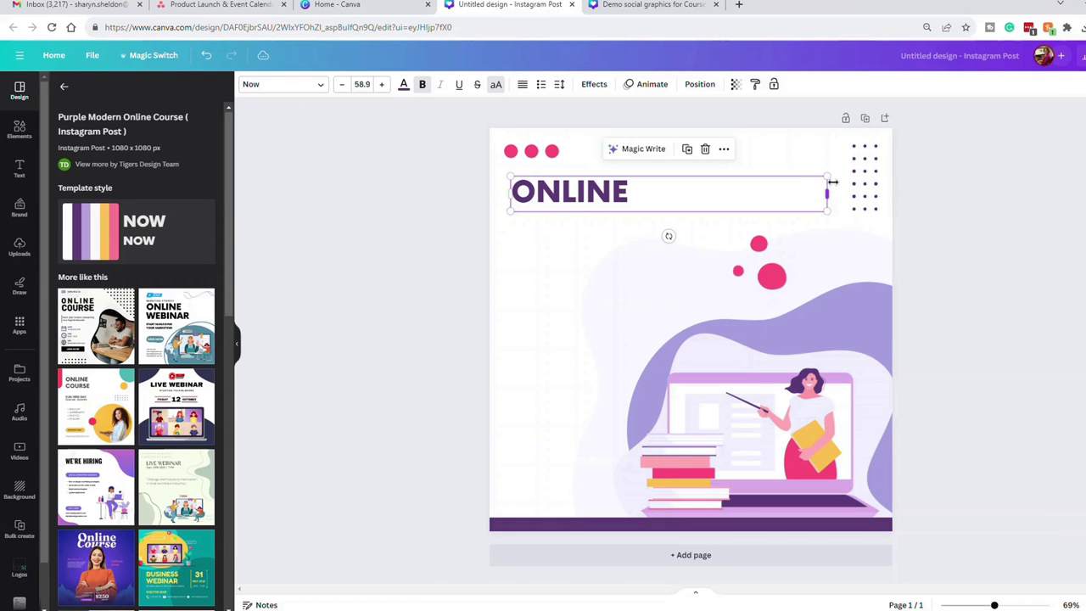
# Step: Restyle the heading as 'Online' in TeX Gyre Adventor Bold at font size 42
pyautogui.click(287, 86)
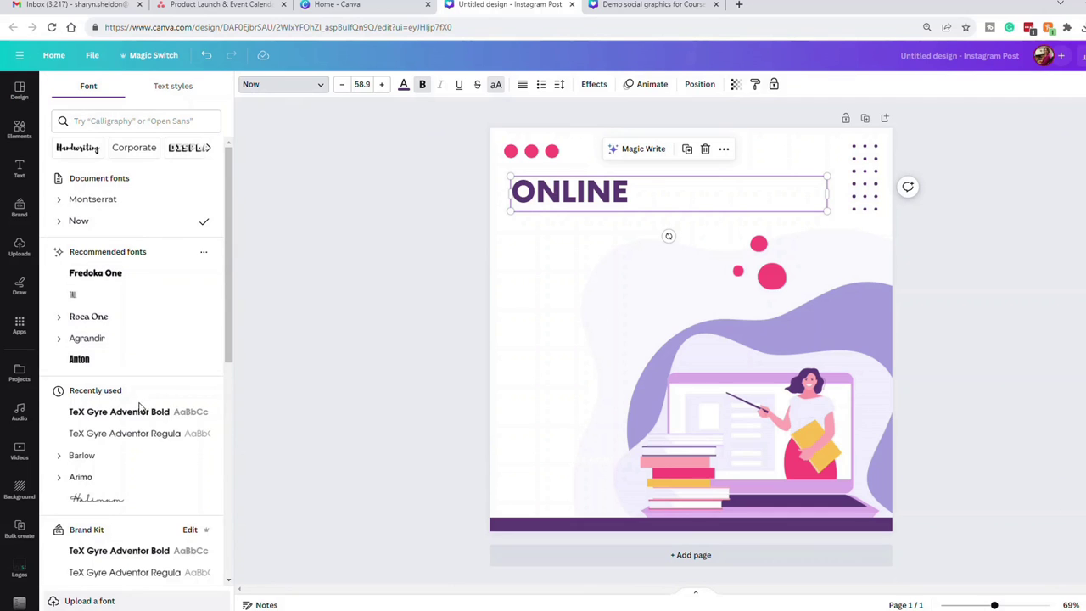
pyautogui.click(135, 416)
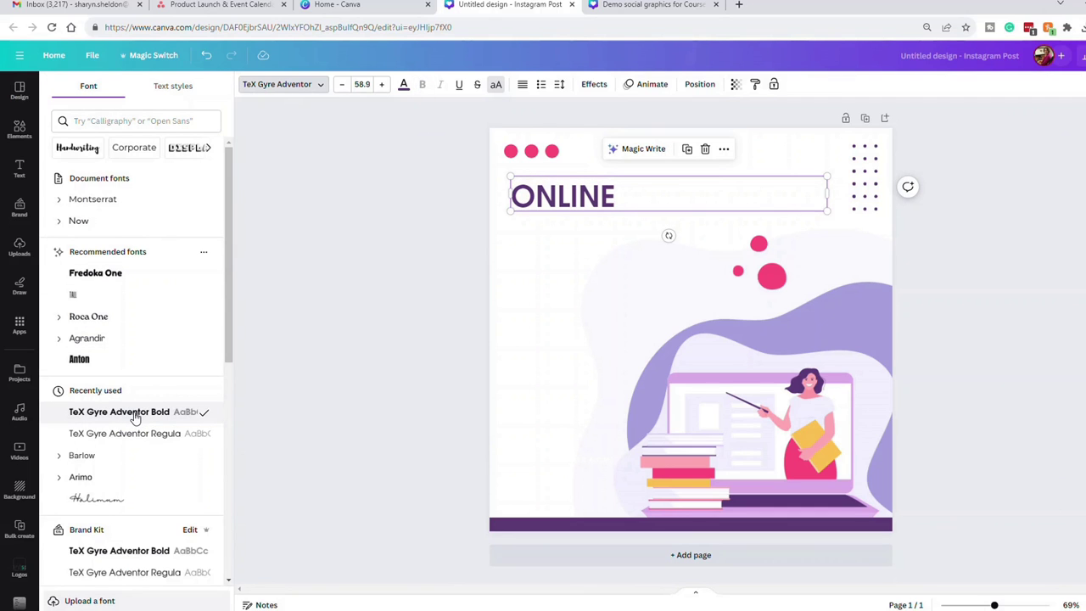
pyautogui.click(488, 87)
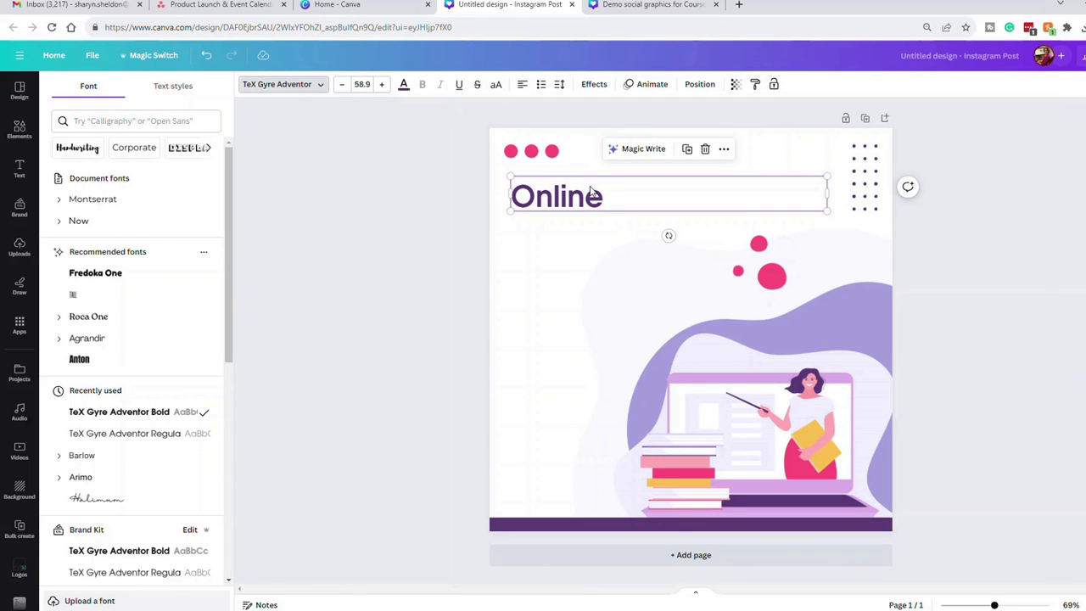
pyautogui.click(362, 84)
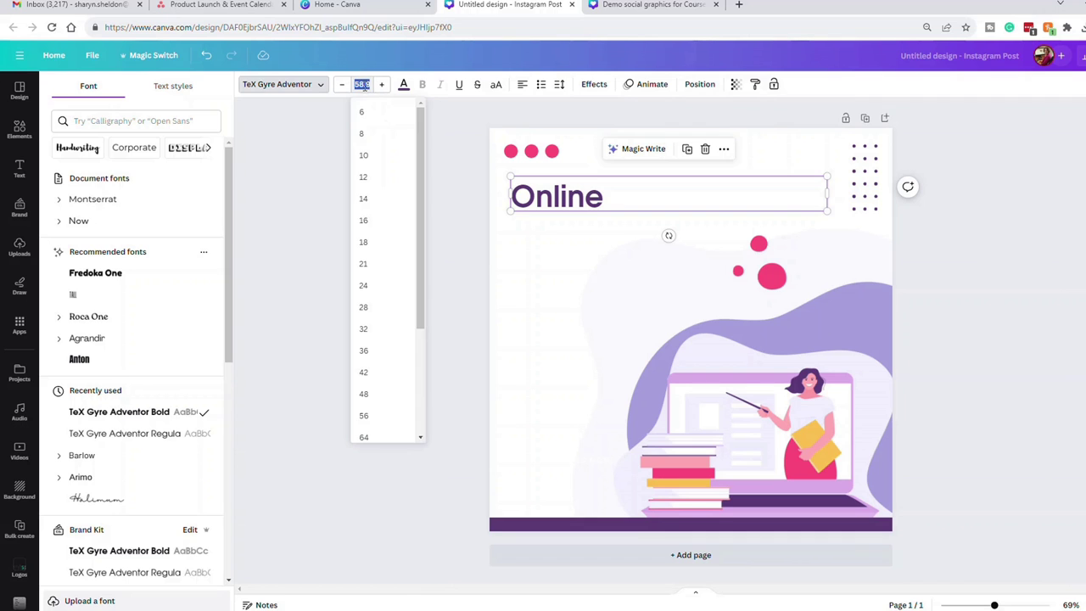
pyautogui.click(364, 329)
pyautogui.click(362, 84)
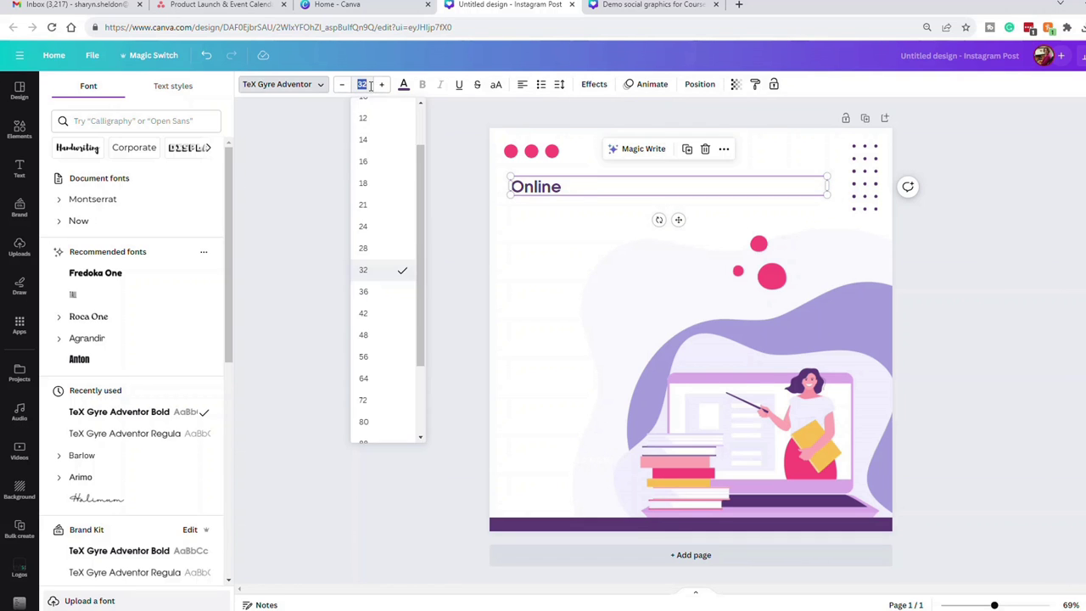
pyautogui.click(364, 314)
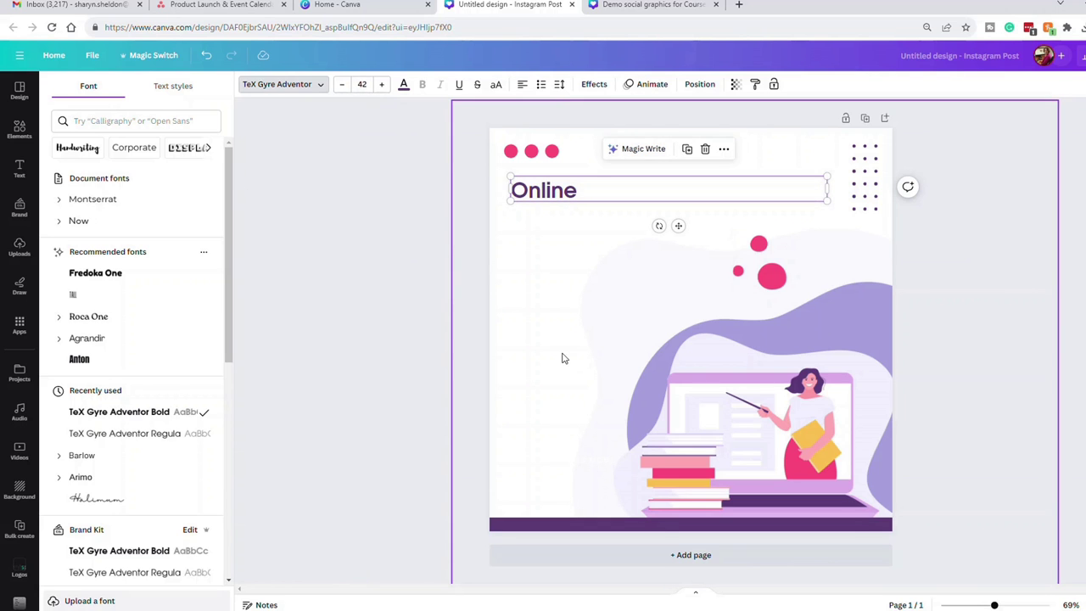
pyautogui.click(641, 281)
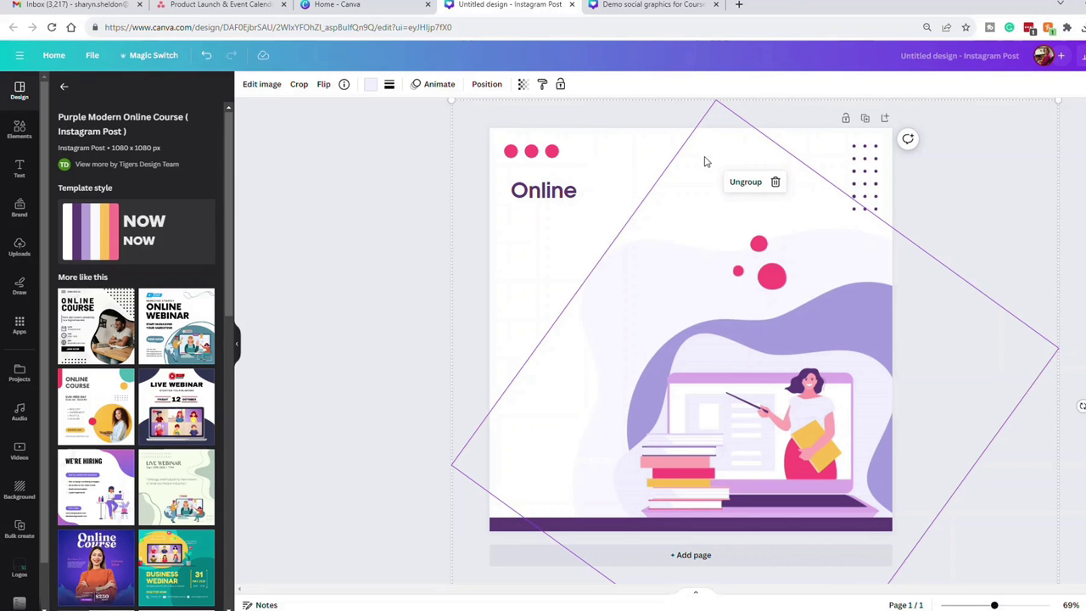
# Step: Move the illustration group right and down, and delete the pink circles decoration
pyautogui.moveTo(707, 231); pyautogui.dragTo(731, 248)
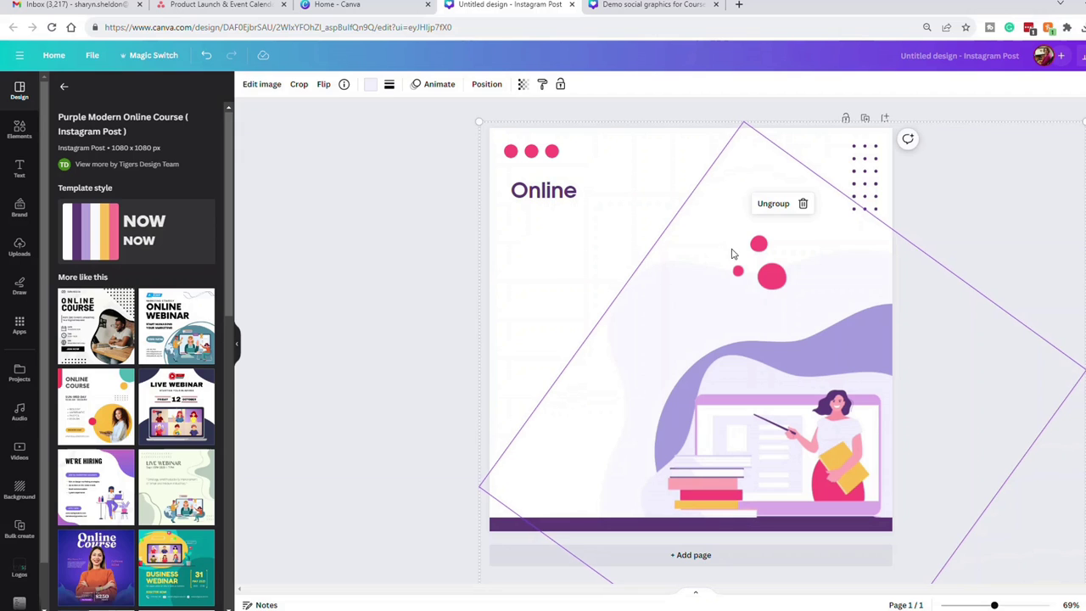
pyautogui.click(754, 265)
pyautogui.press('Delete')
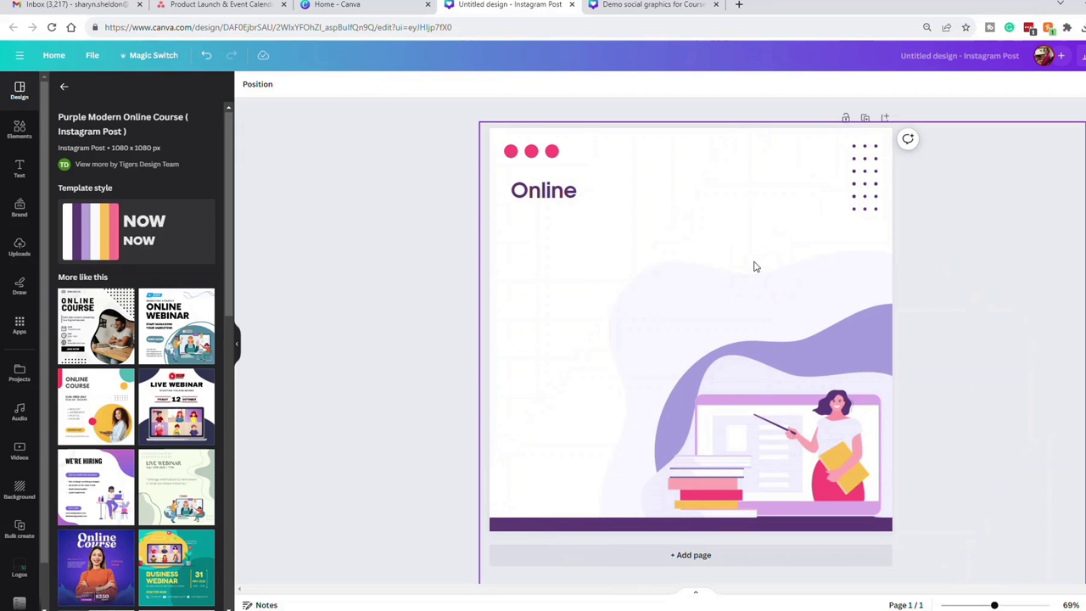
# Step: Ungroup the rotated diamond outlines and shrink the larger diamond frame to about 1,038 × 974
pyautogui.click(740, 303)
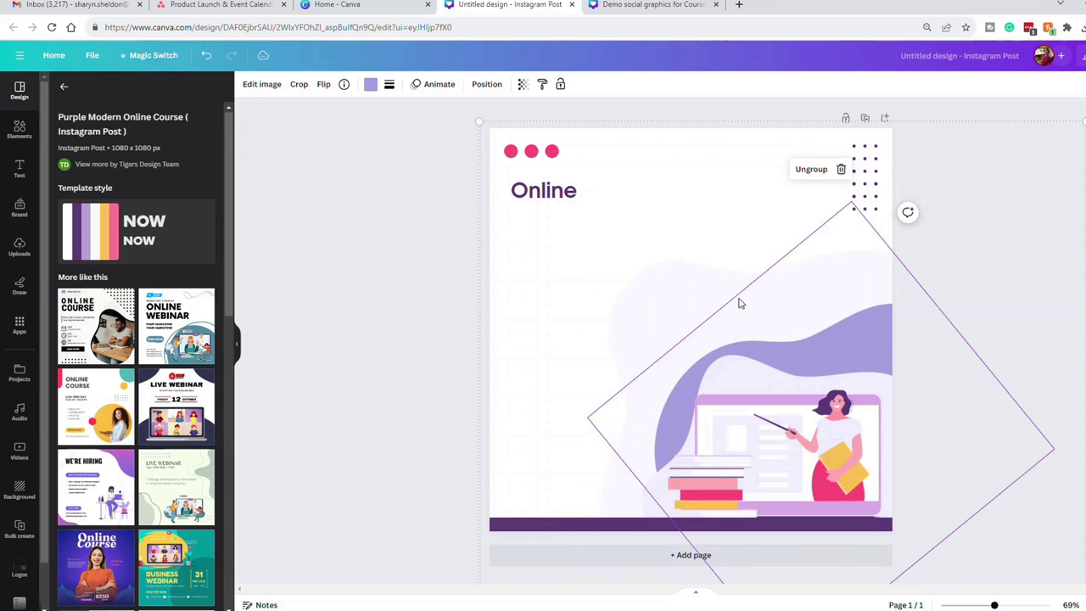
pyautogui.click(703, 297)
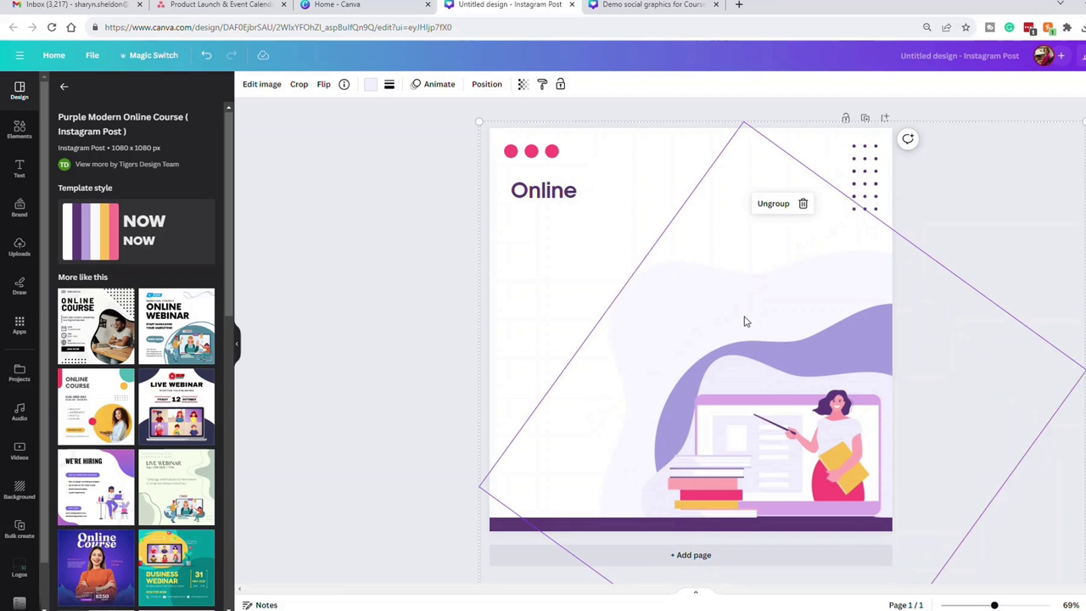
pyautogui.click(744, 321)
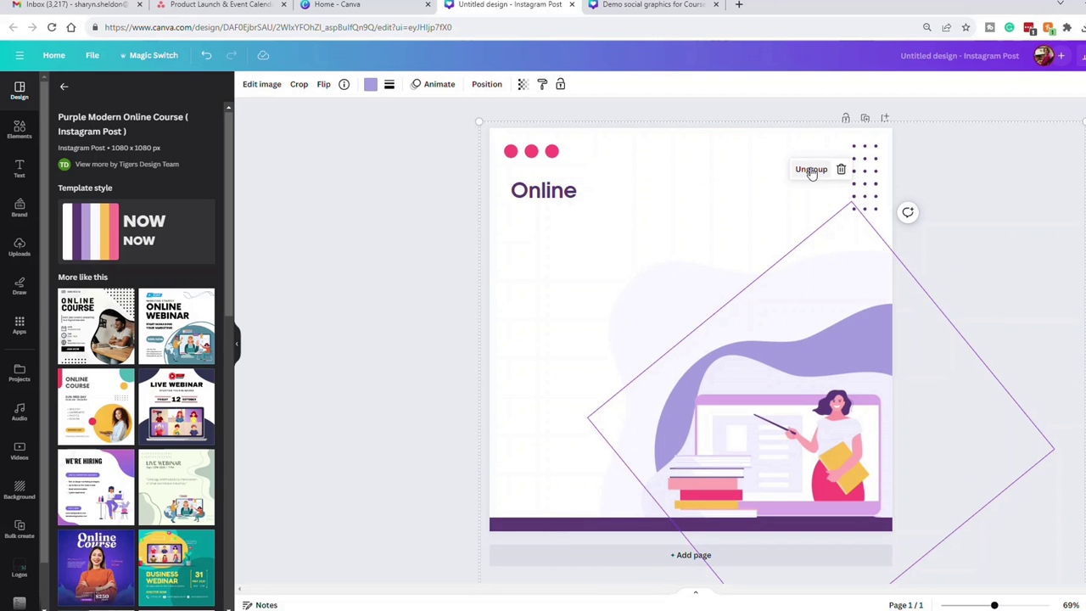
pyautogui.click(811, 169)
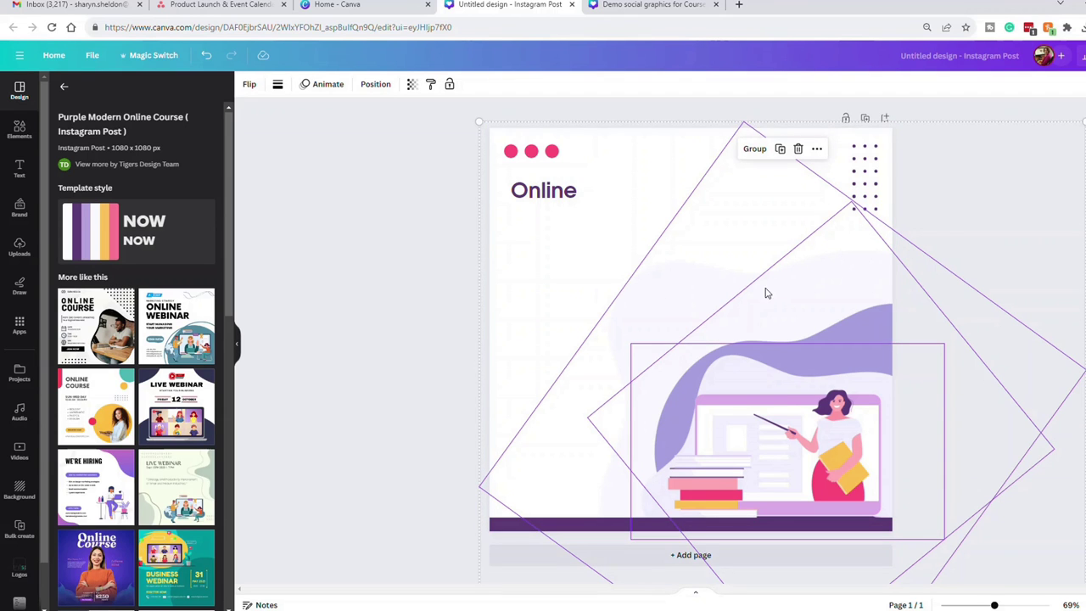
pyautogui.click(973, 215)
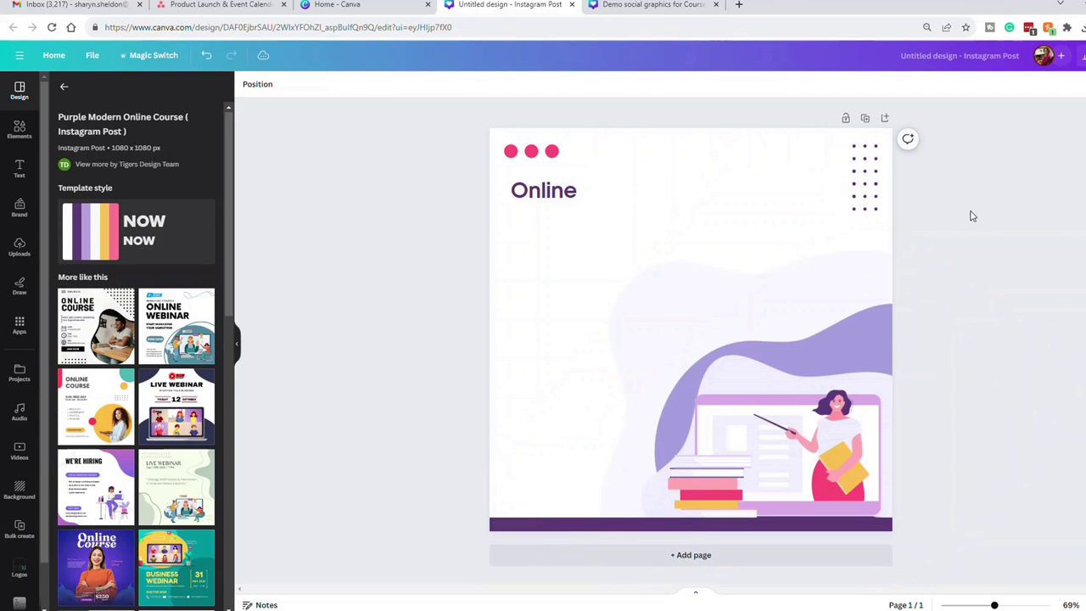
pyautogui.click(751, 290)
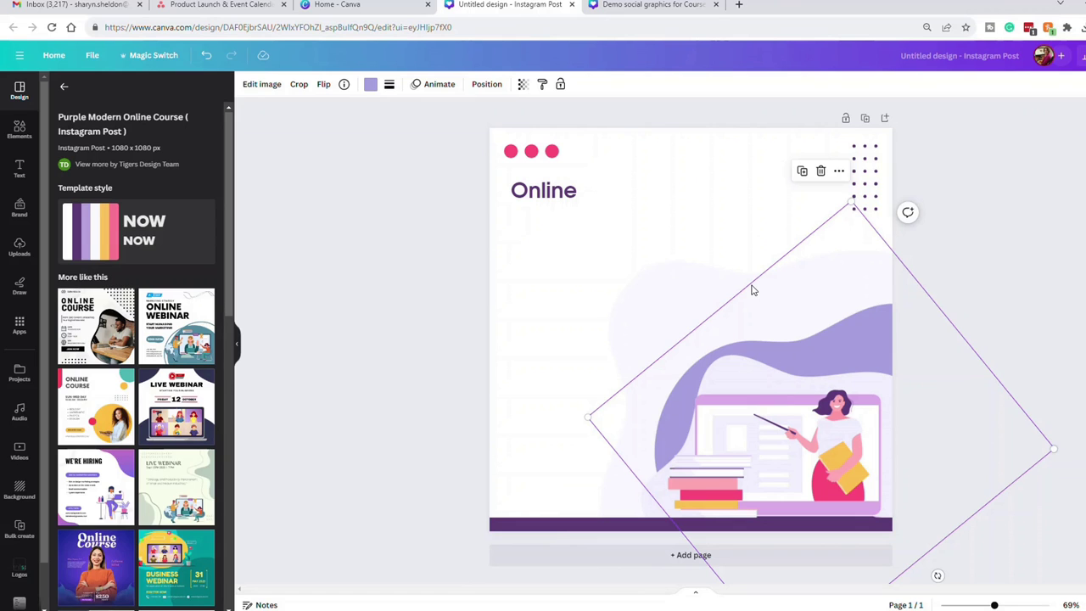
pyautogui.click(655, 288)
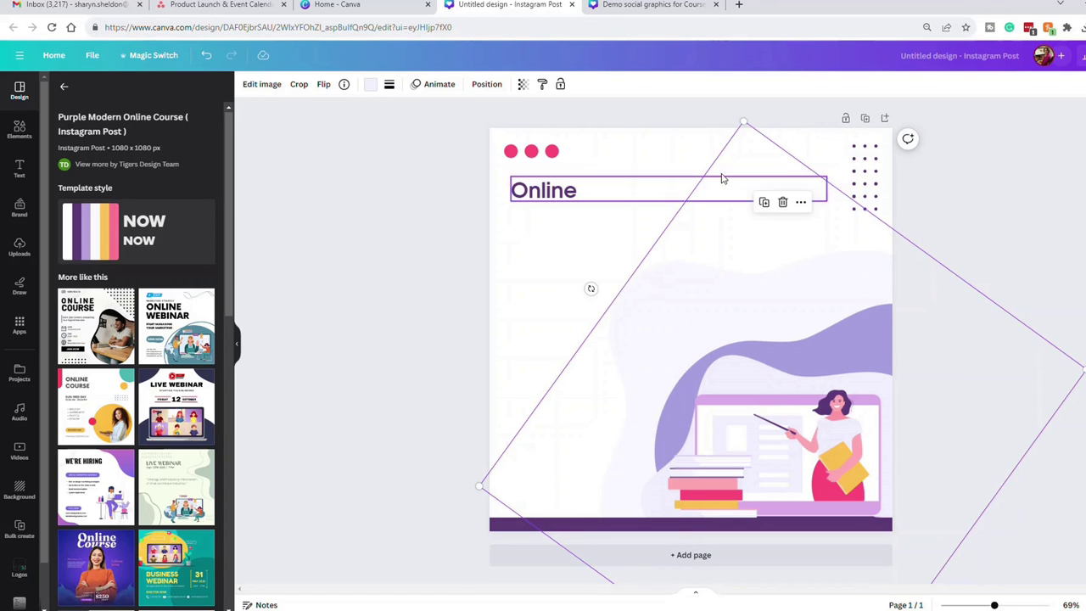
pyautogui.moveTo(743, 122); pyautogui.dragTo(748, 148)
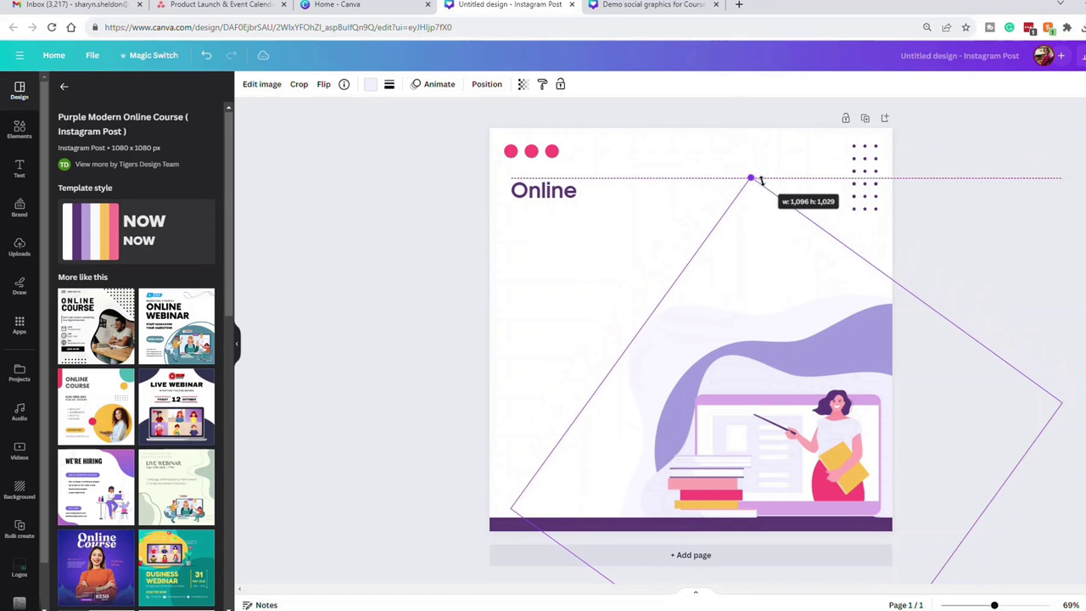
pyautogui.moveTo(762, 181); pyautogui.dragTo(779, 213)
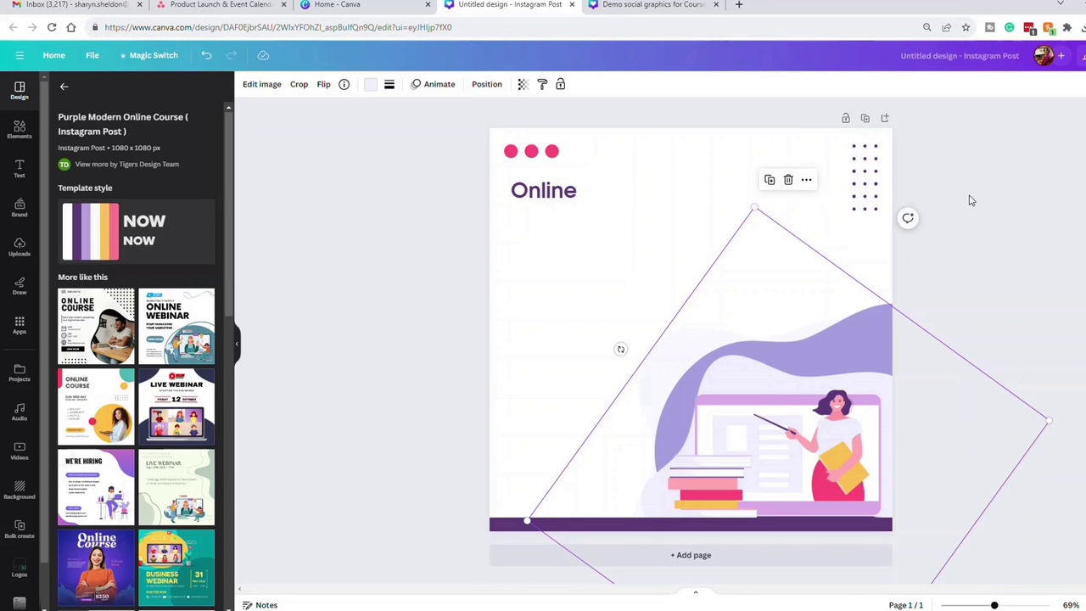
pyautogui.click(559, 200)
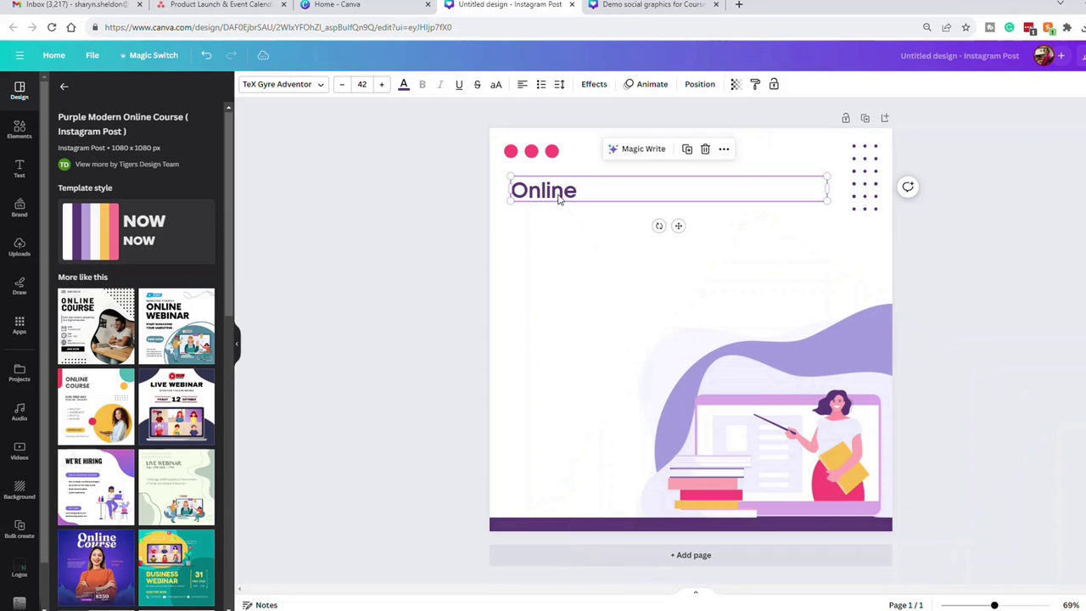
# Step: Duplicate the Online heading, move the copy to the post's middle, and set it to size 32
pyautogui.click(688, 149)
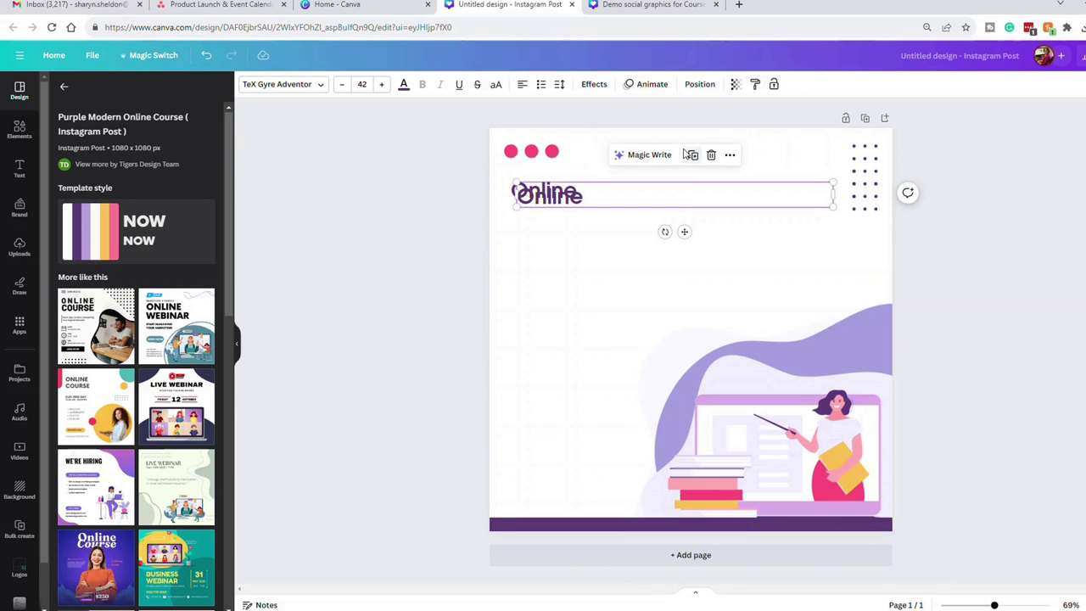
pyautogui.moveTo(684, 231); pyautogui.dragTo(682, 350)
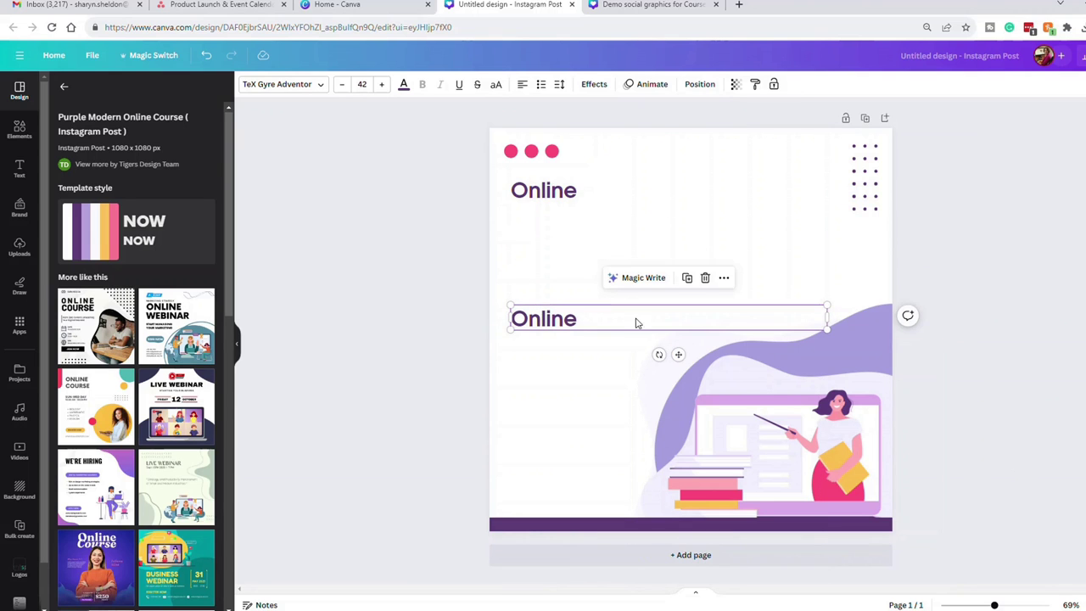
pyautogui.click(367, 84)
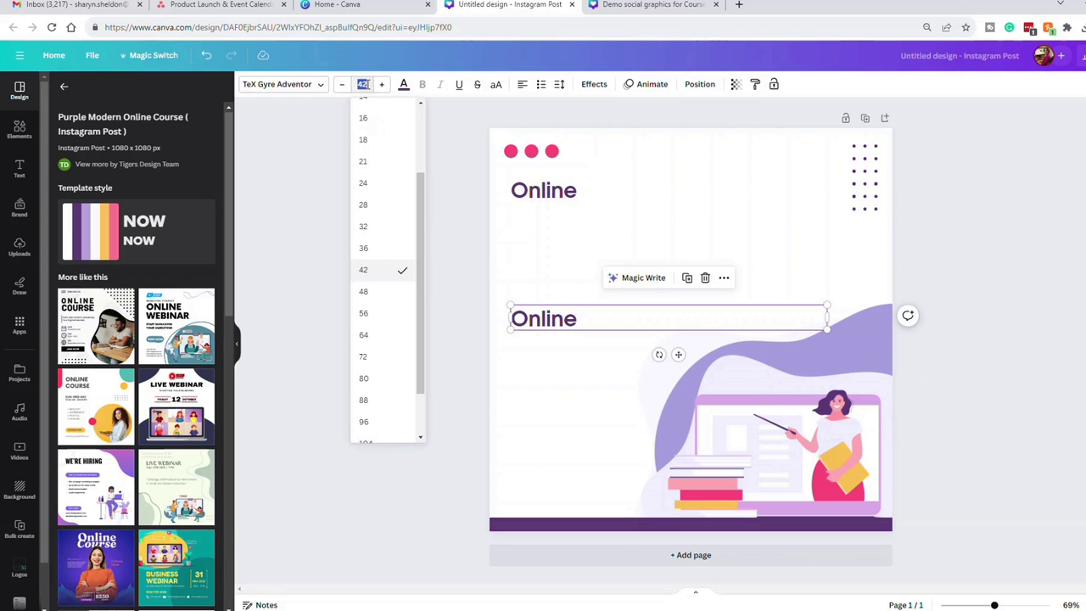
pyautogui.click(389, 236)
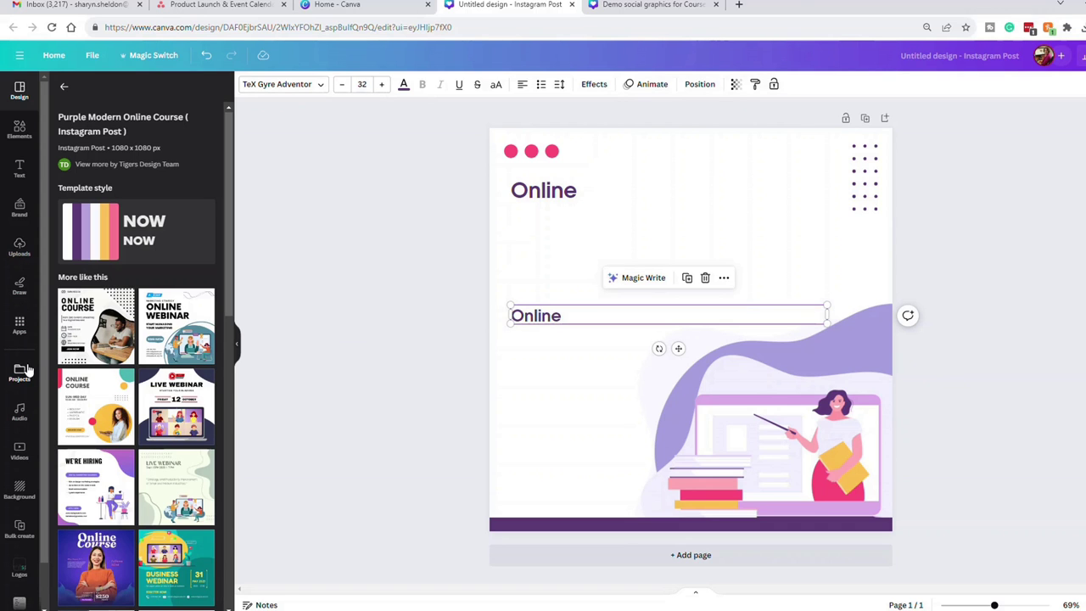
# Step: Add the contentsparks logo from Logos, placing it small in the bottom-left corner
pyautogui.click(23, 563)
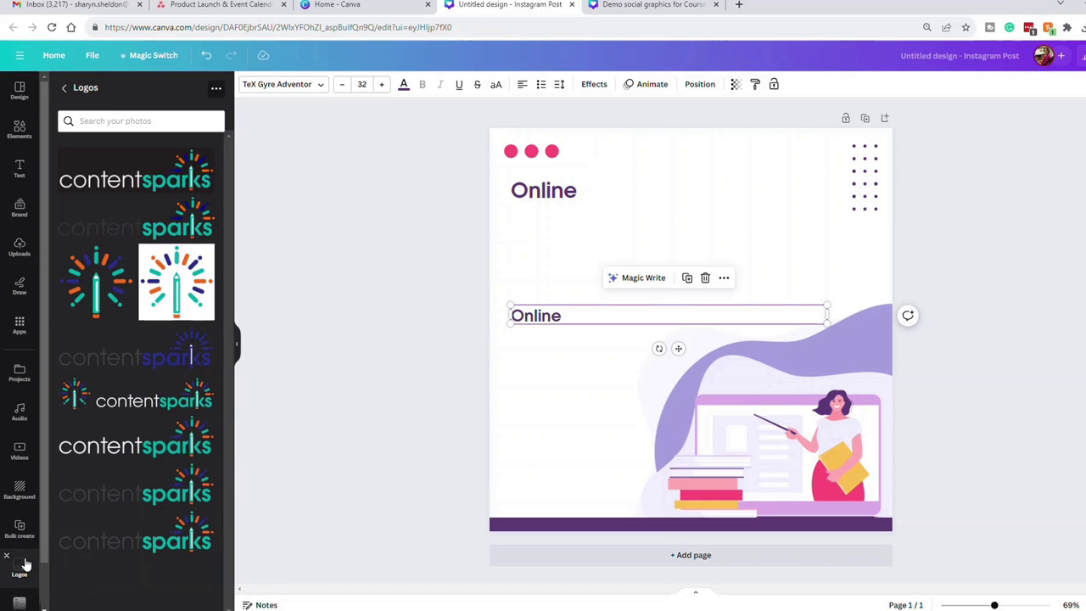
pyautogui.click(132, 224)
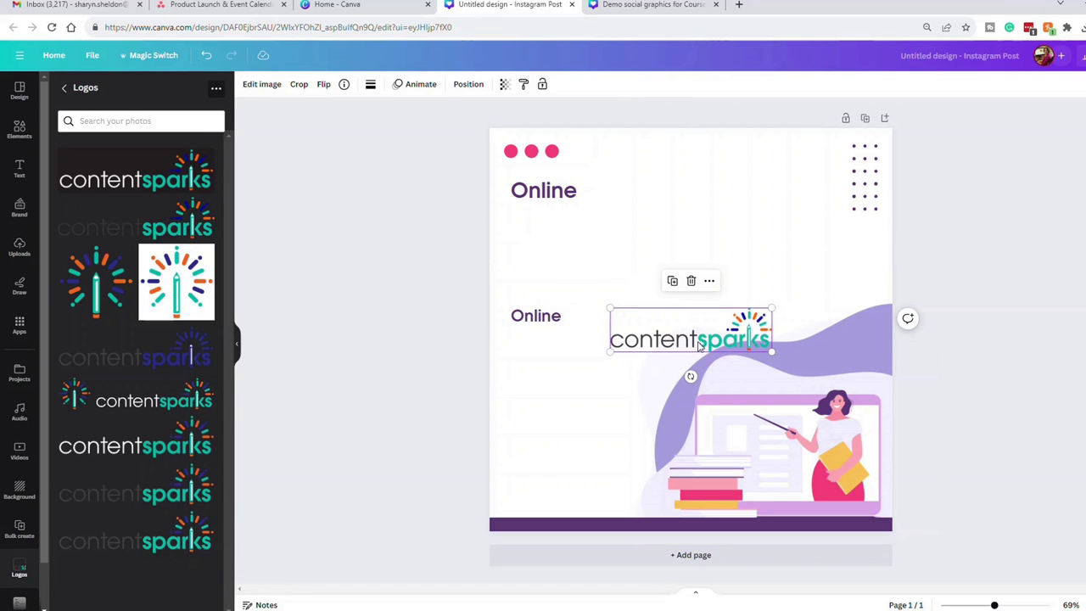
pyautogui.moveTo(690, 346); pyautogui.dragTo(591, 486)
pyautogui.moveTo(665, 456); pyautogui.dragTo(623, 470)
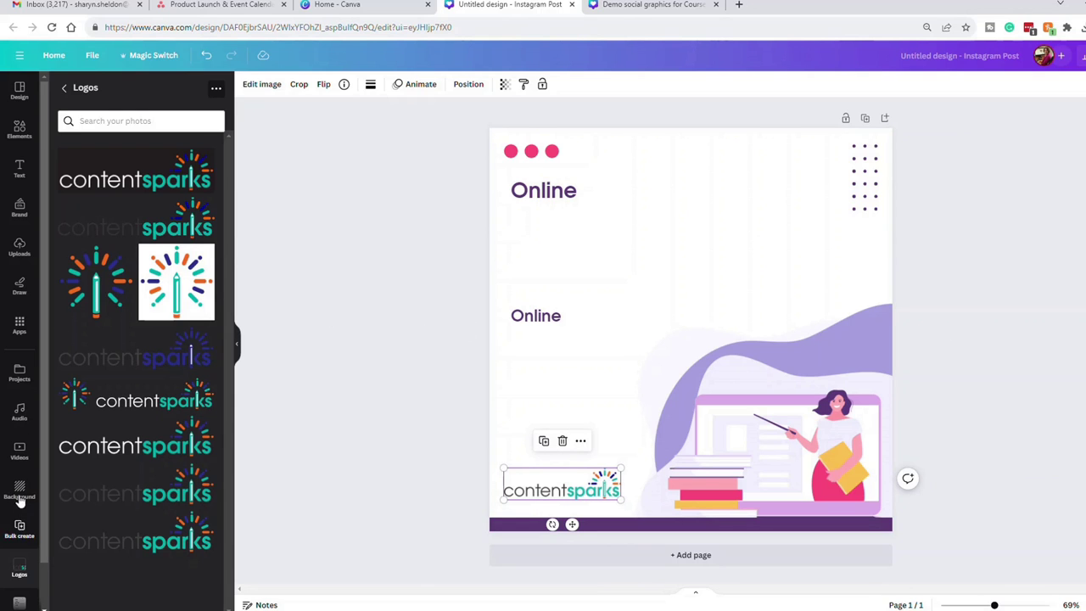
# Step: Start Bulk create with manual data entry, clear the sample rows, and name the column 'Text'
pyautogui.scroll(-1, 21, 533)
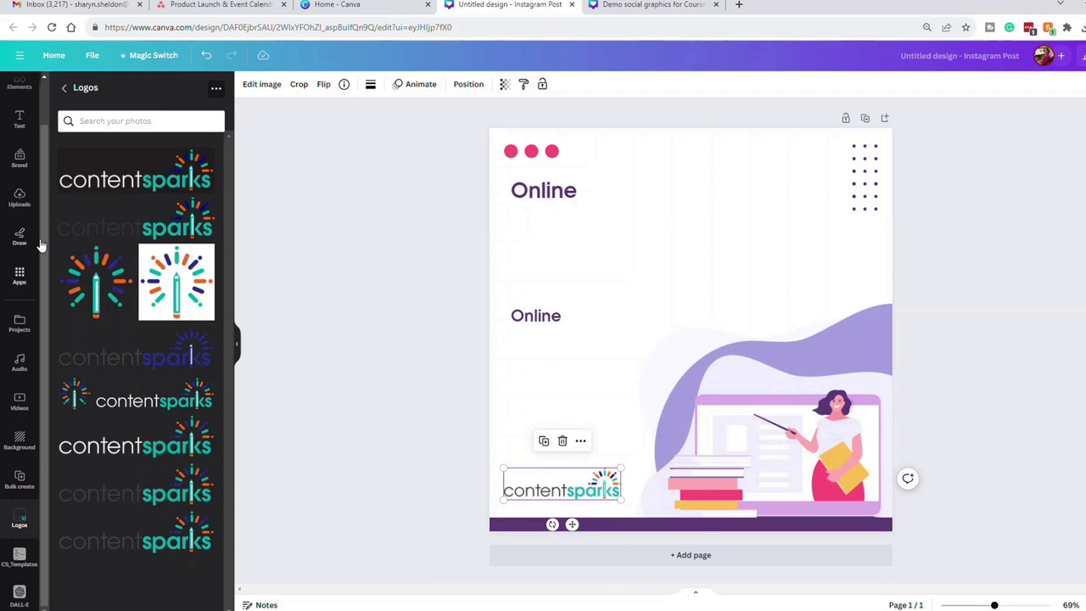
pyautogui.click(19, 480)
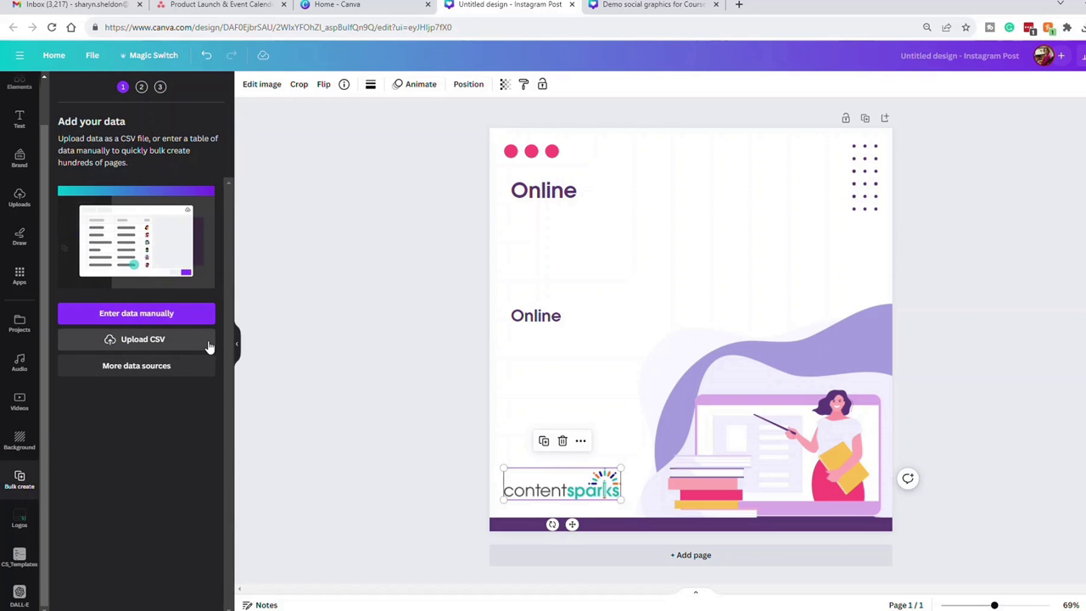
pyautogui.click(146, 316)
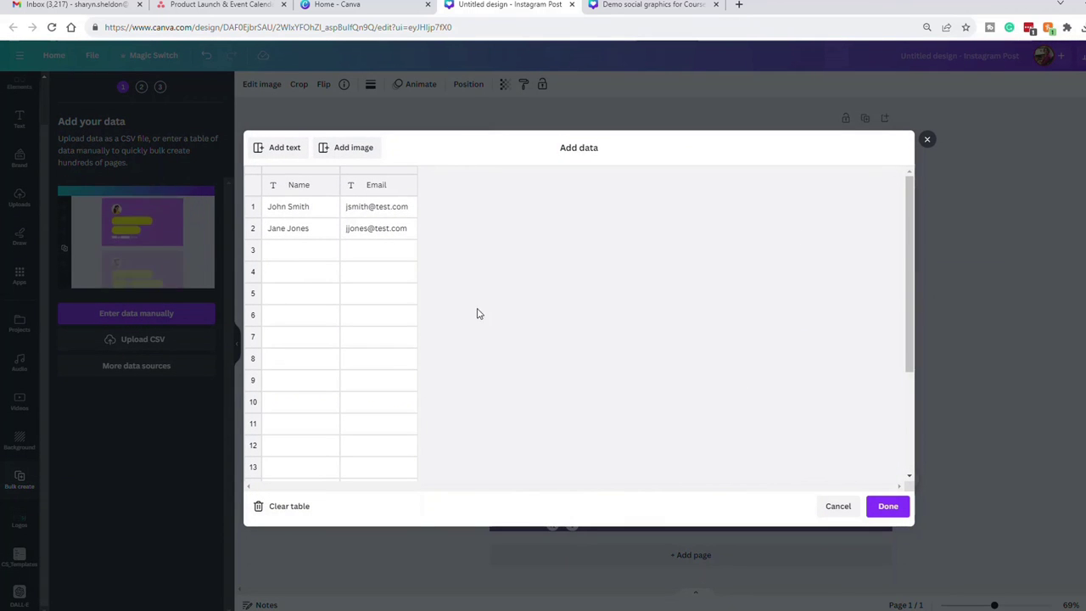
pyautogui.click(289, 507)
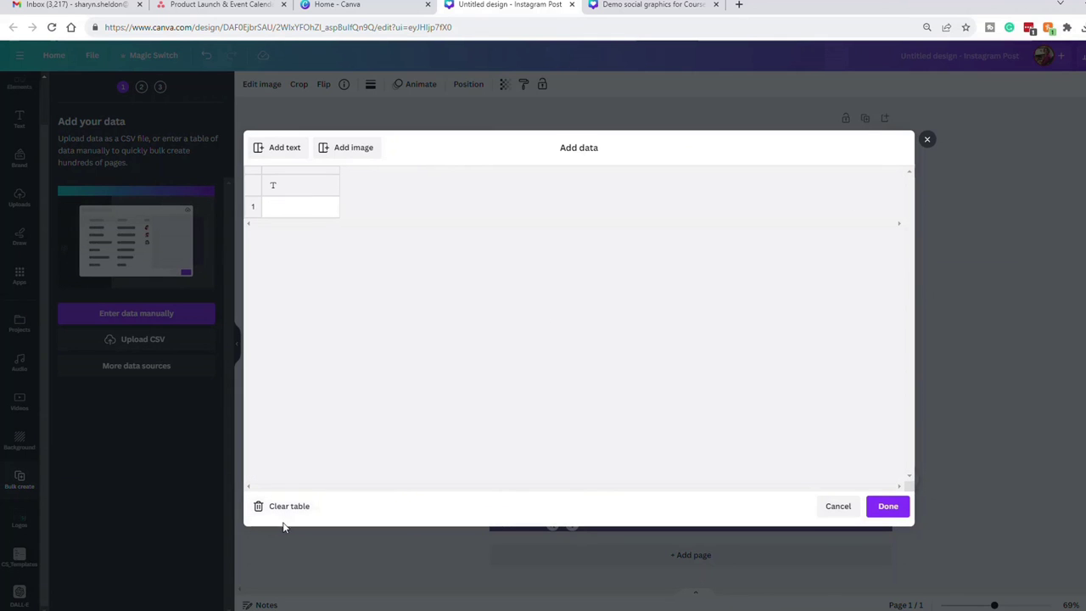
pyautogui.click(296, 186)
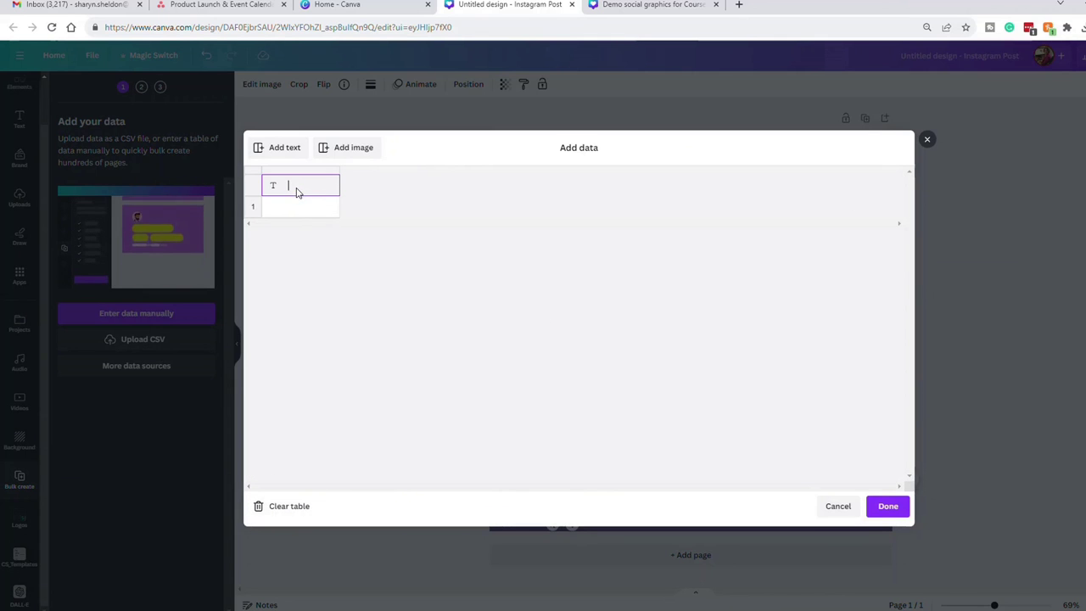
pyautogui.write('TExt')
pyautogui.press('BackSpace')
pyautogui.press('BackSpace')
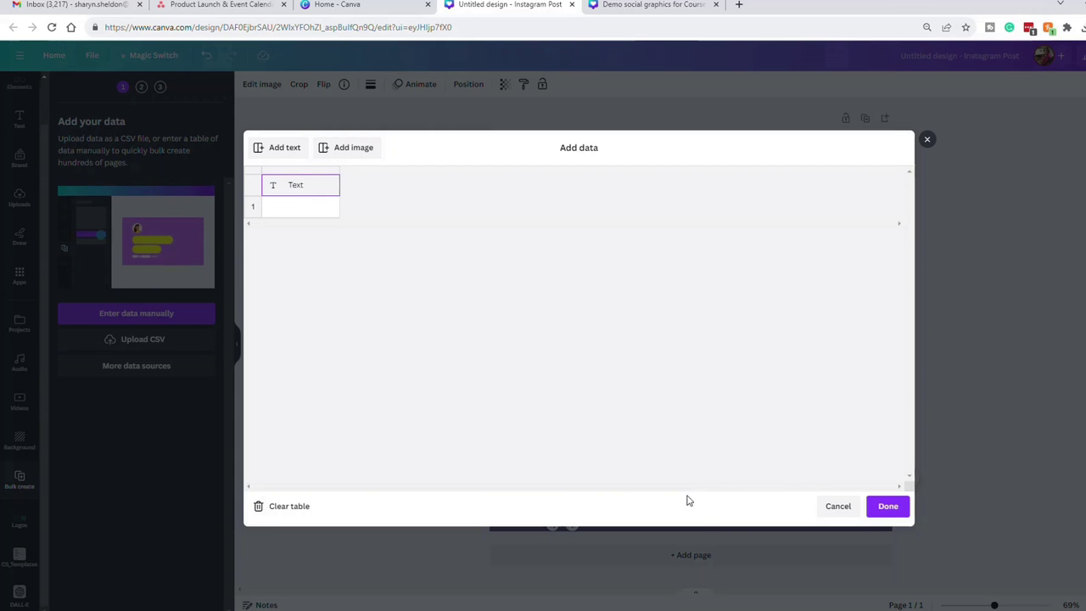
# Step: Copy the 20 post texts in cells A6:A25 of the Excel sheet
pyautogui.hotkey('alt', 'Tab')
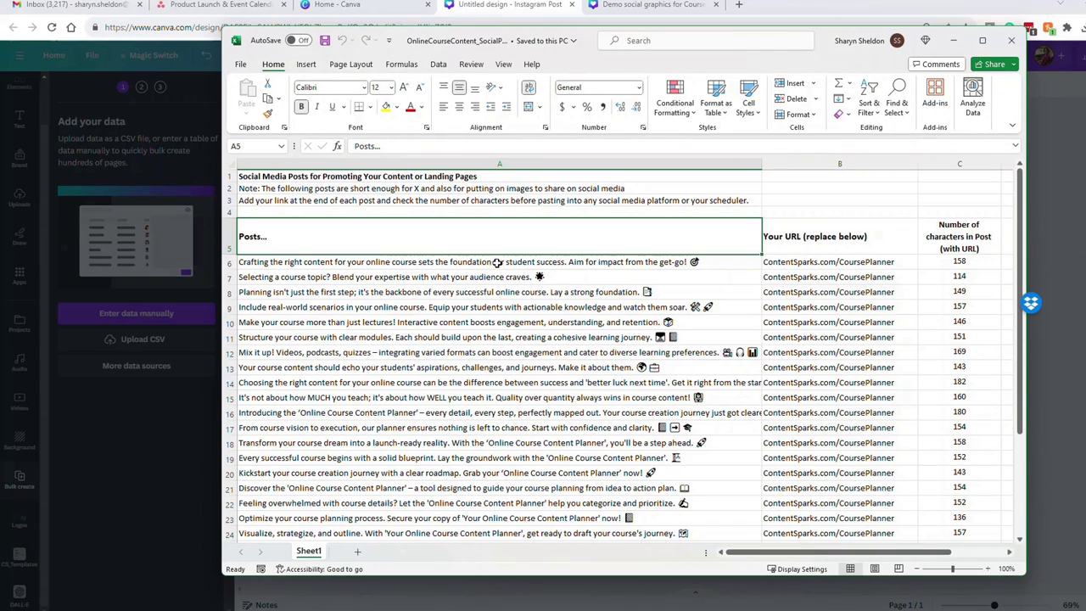
pyautogui.click(369, 262)
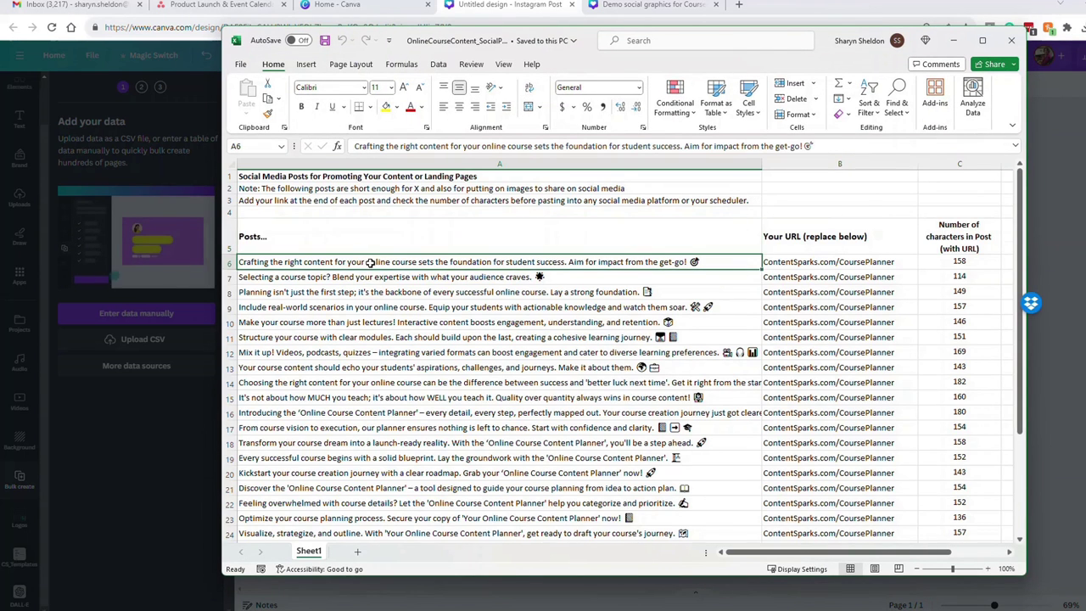
pyautogui.scroll(-4, 369, 262)
pyautogui.keyDown('shift'); pyautogui.click(356, 369); pyautogui.keyUp('shift')
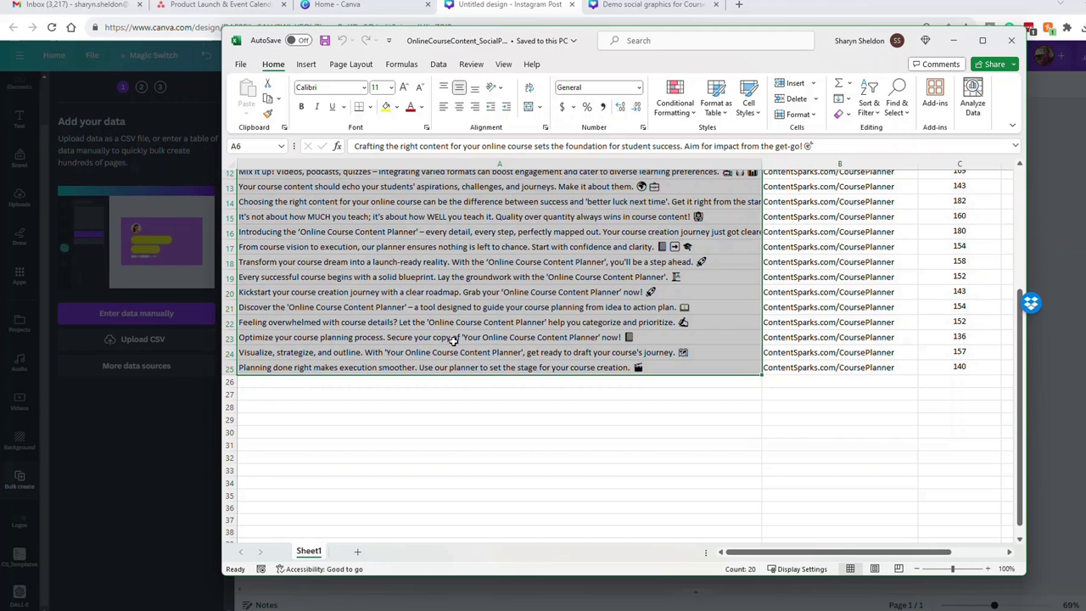
pyautogui.hotkey('ctrl', 'c')
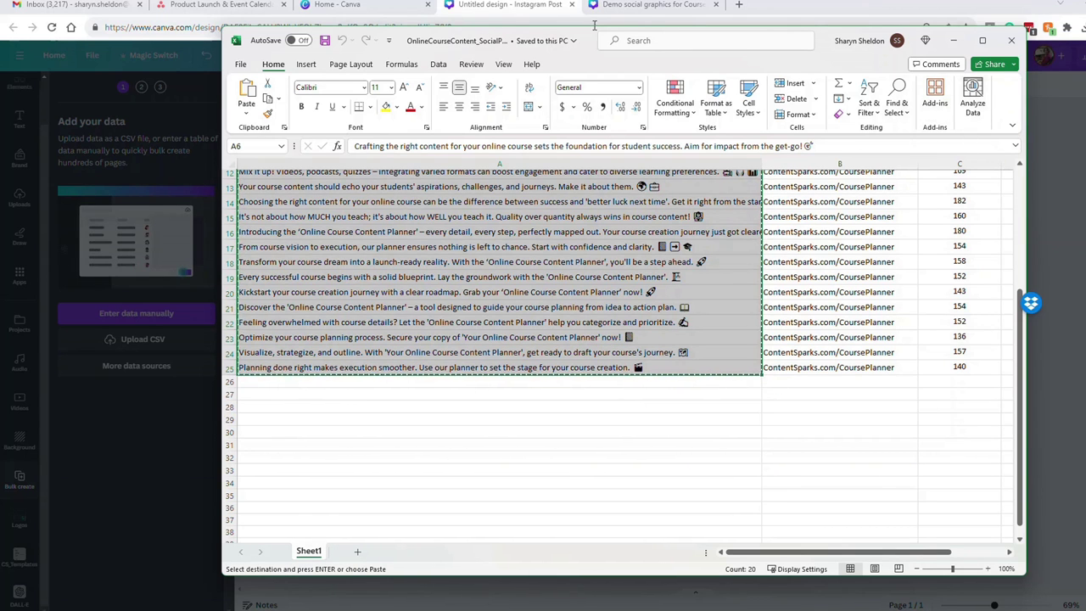
# Step: Paste the 20 tips into the Text column and add a second column headed URL
pyautogui.click(135, 313)
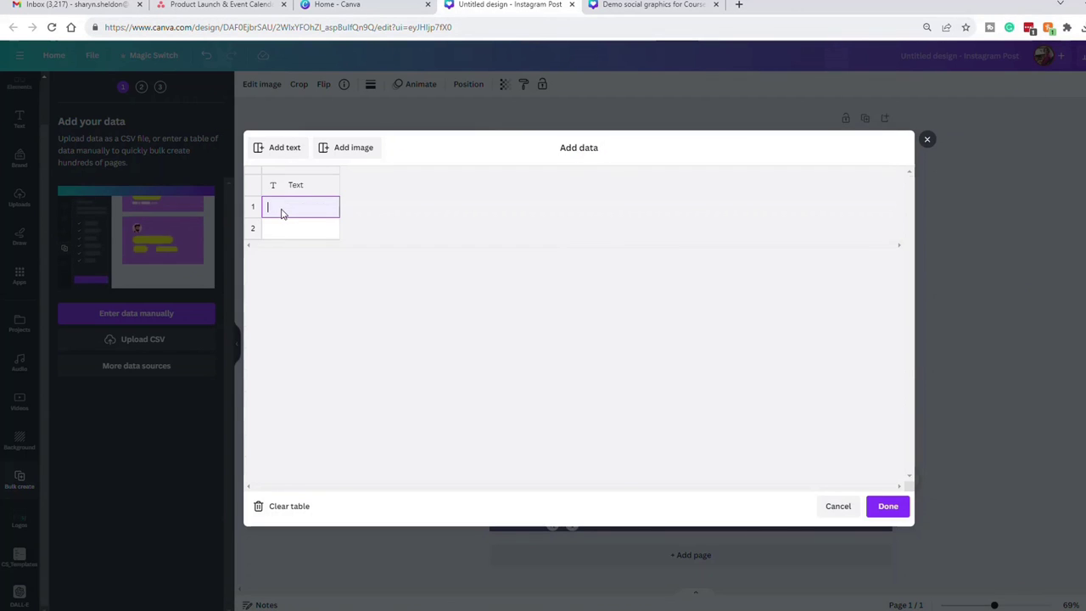
pyautogui.hotkey('ctrl', 'v')
pyautogui.scroll(-3, 309, 368)
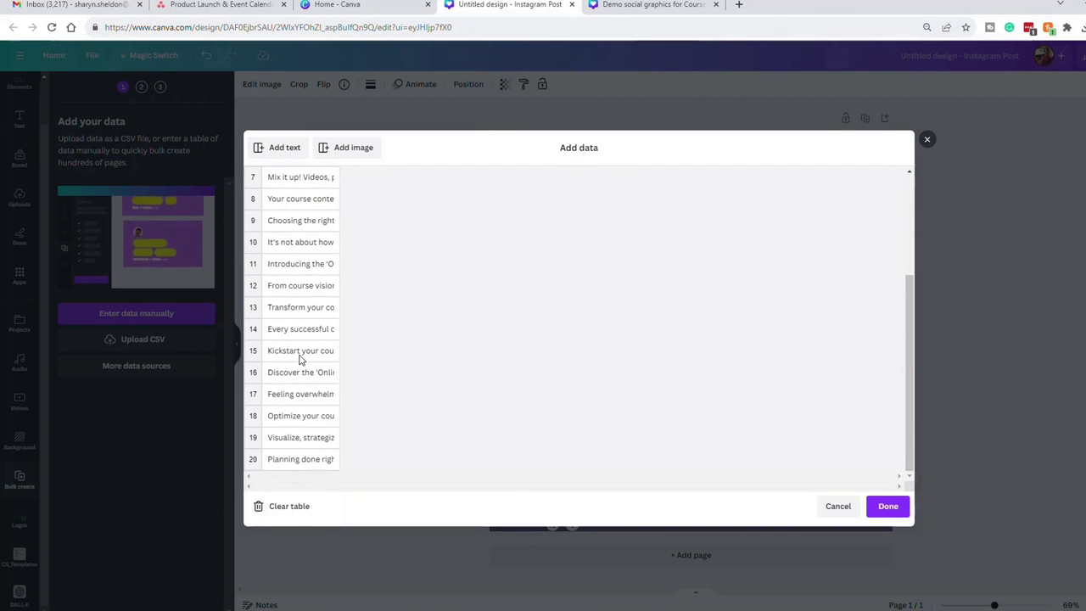
pyautogui.scroll(5, 303, 363)
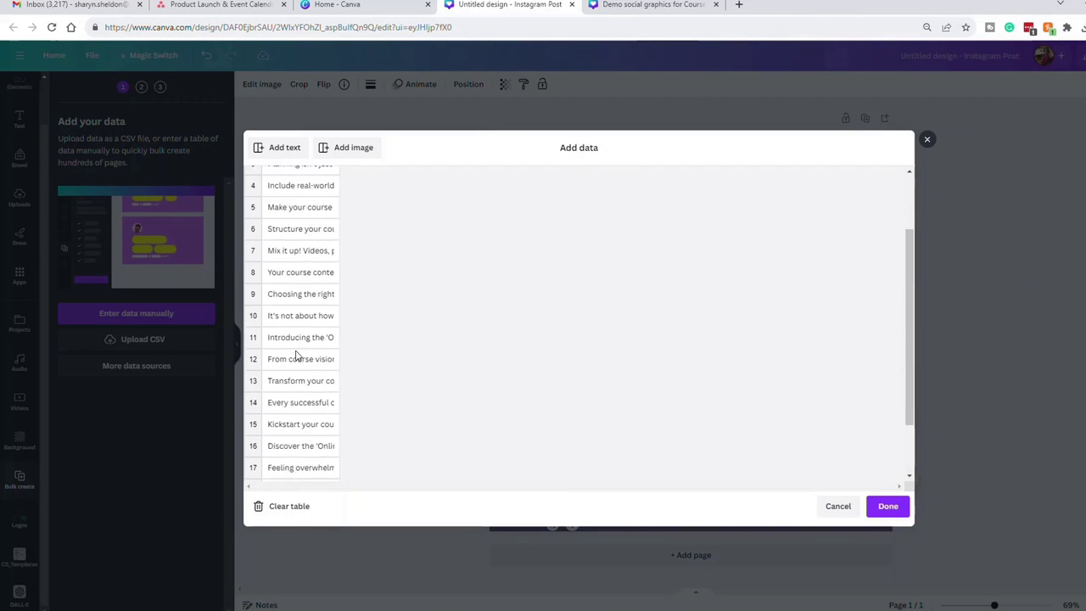
pyautogui.click(278, 150)
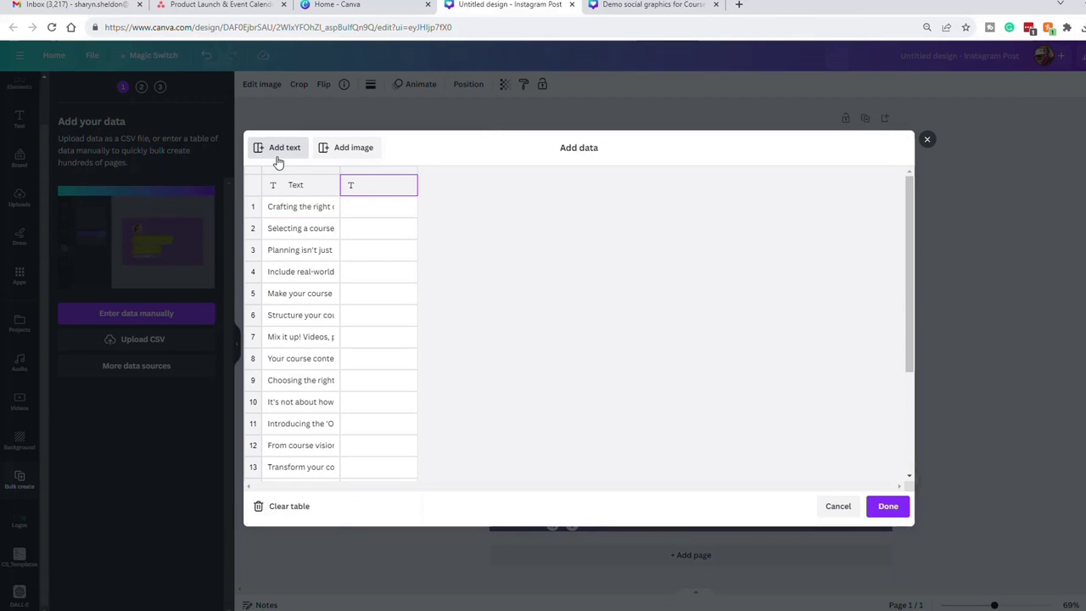
pyautogui.write('URL')
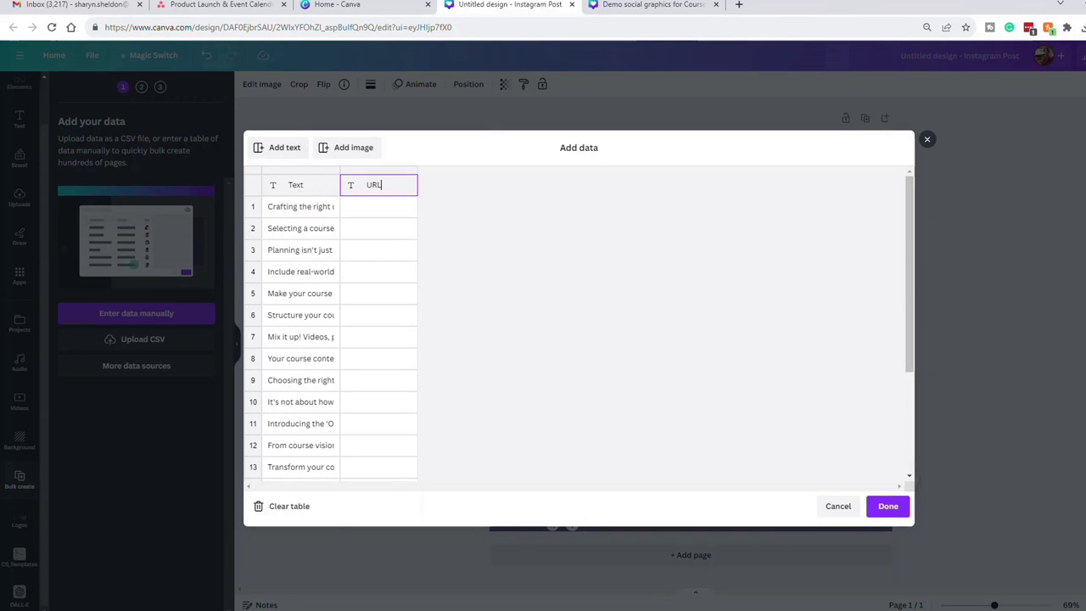
# Step: Copy the URLs from Excel cells B6:B25 into Canva's URL column and finish the data table
pyautogui.hotkey('alt', 'Tab')
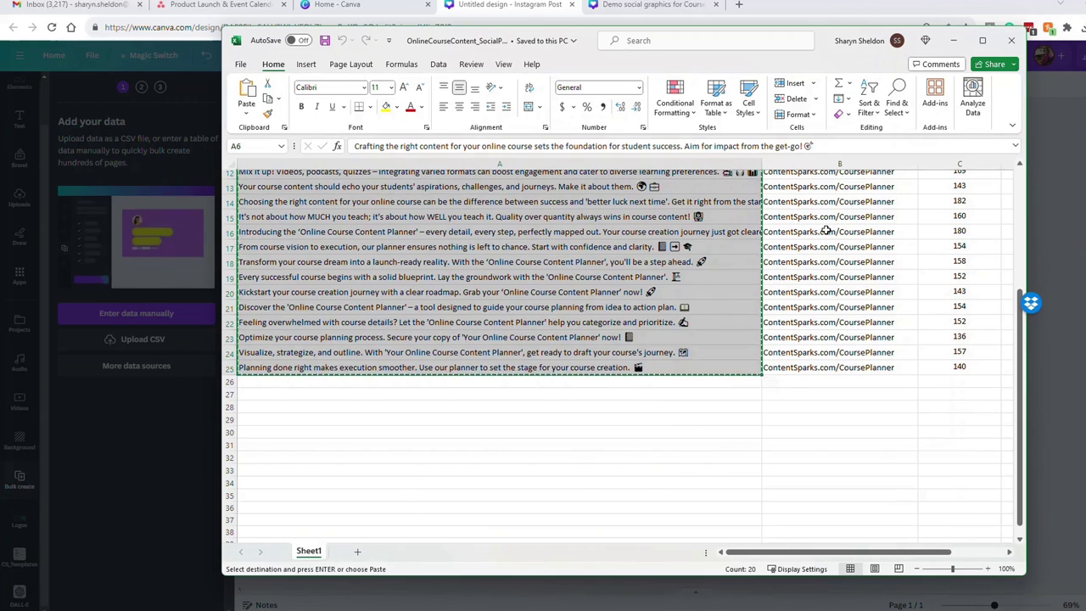
pyautogui.click(787, 231)
pyautogui.scroll(3, 787, 225)
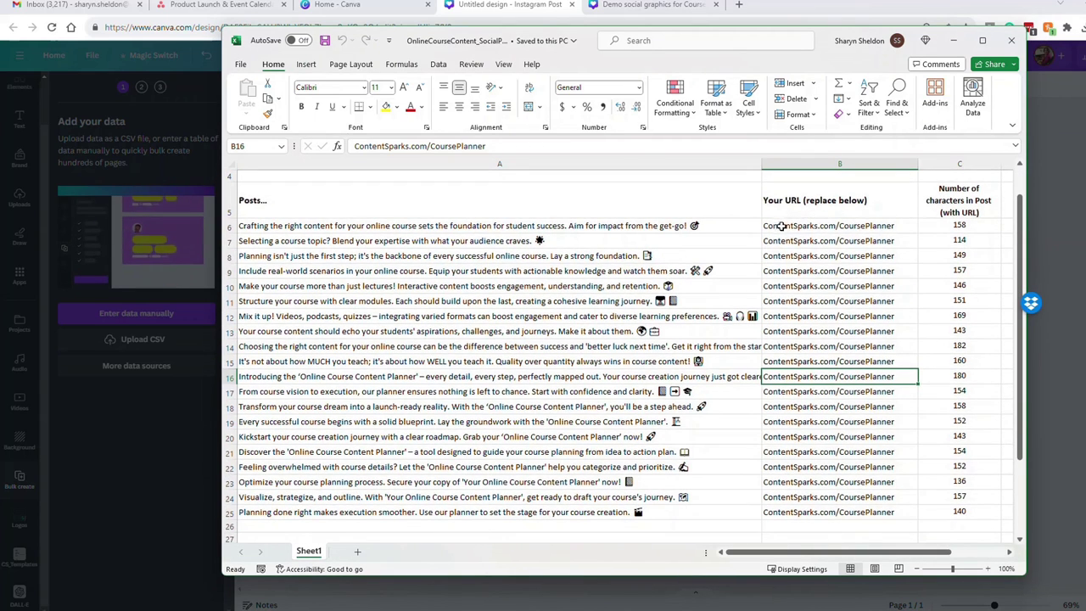
pyautogui.moveTo(787, 226); pyautogui.dragTo(800, 514)
pyautogui.hotkey('ctrl', 'c')
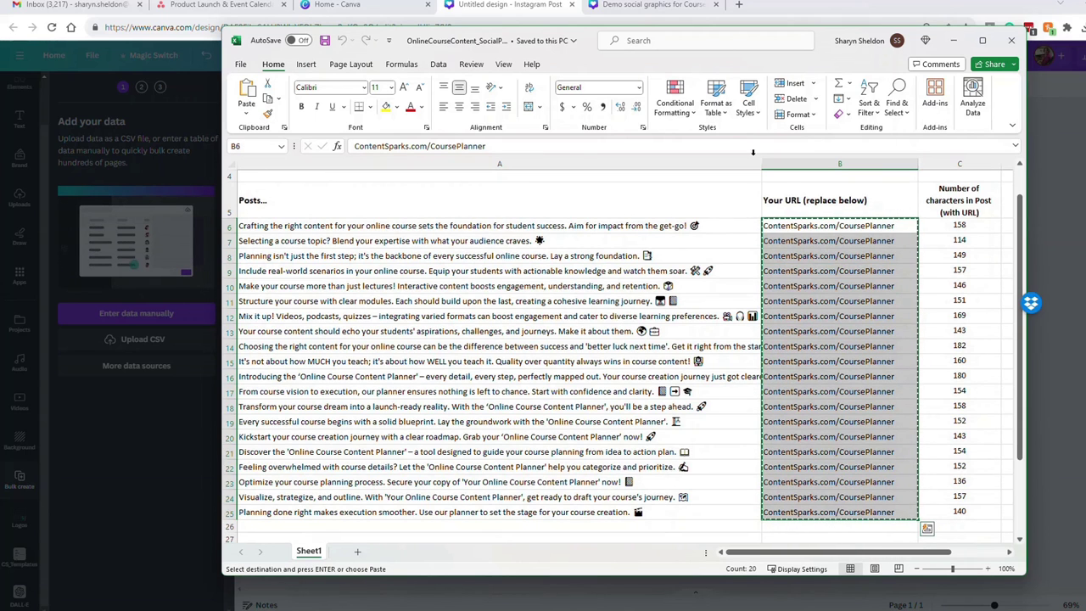
pyautogui.hotkey('alt', 'Tab')
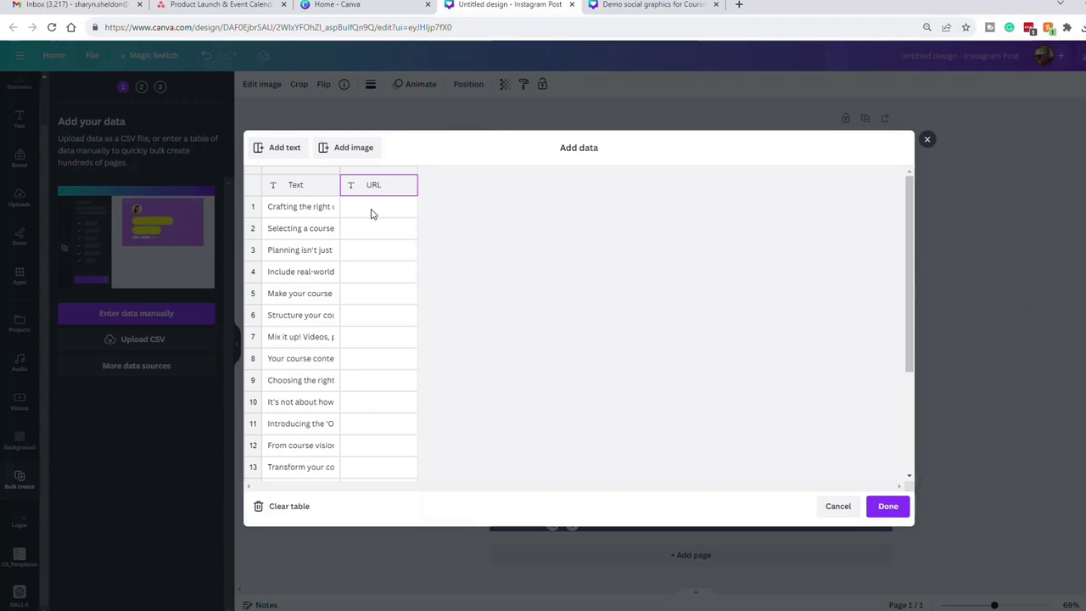
pyautogui.click(371, 211)
pyautogui.hotkey('ctrl', 'v')
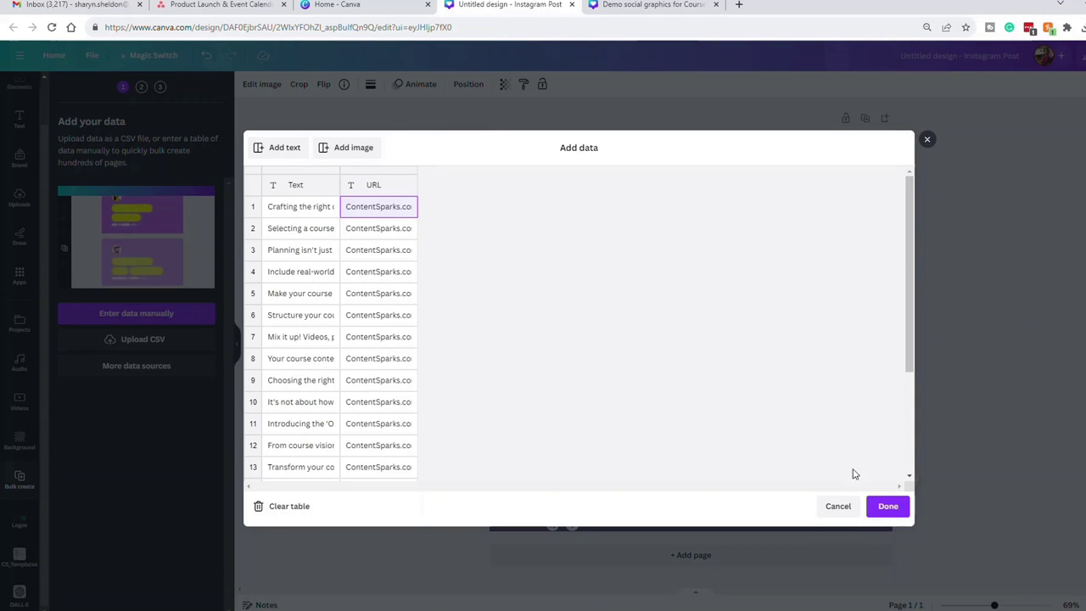
pyautogui.click(886, 506)
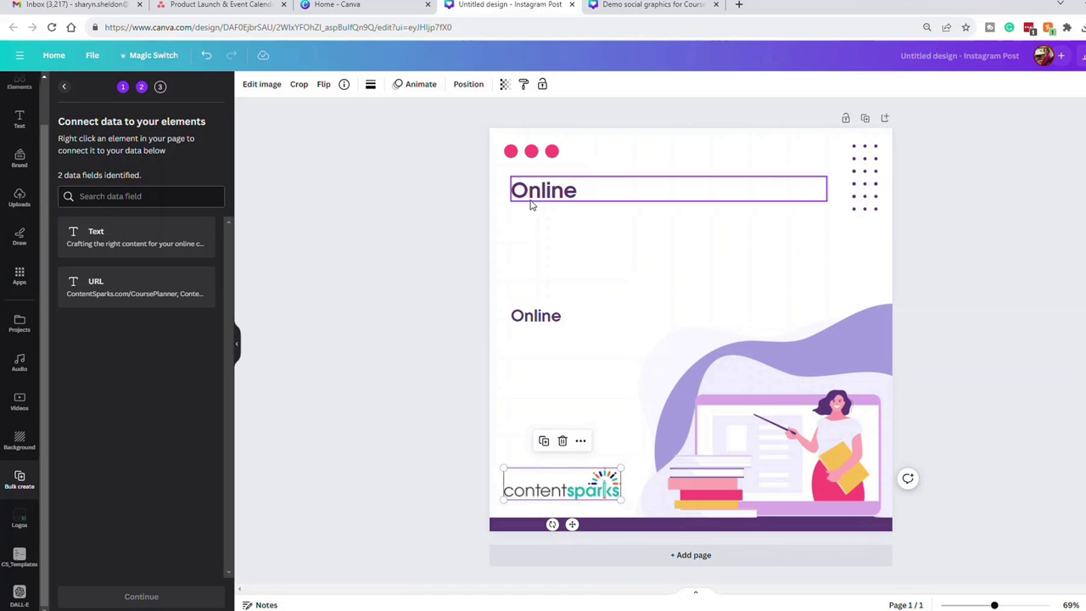
# Step: Connect the top Online heading to the Text data field
pyautogui.click(544, 195)
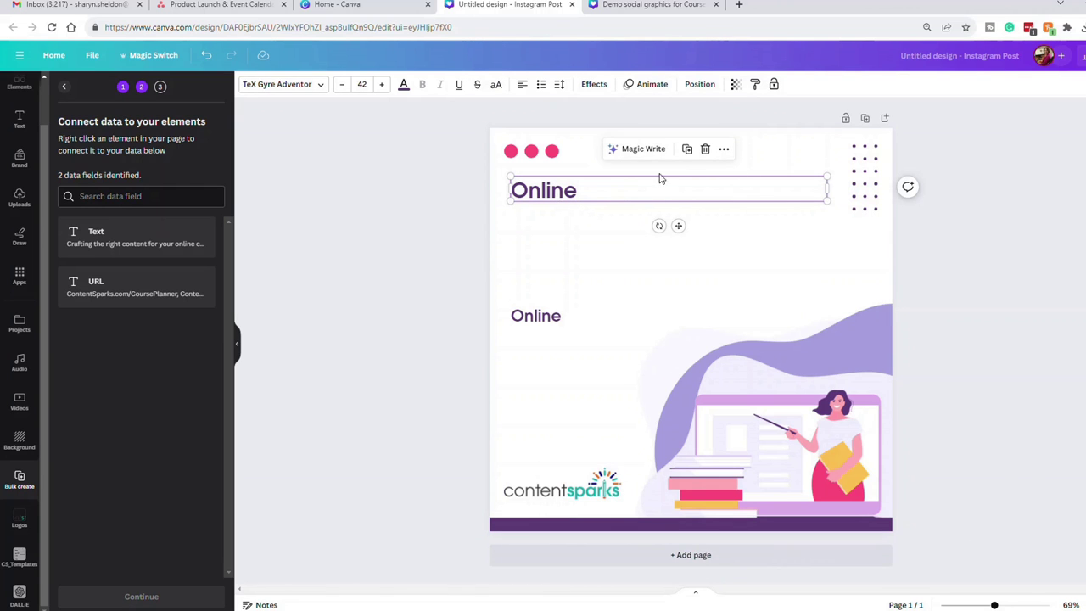
pyautogui.click(723, 151)
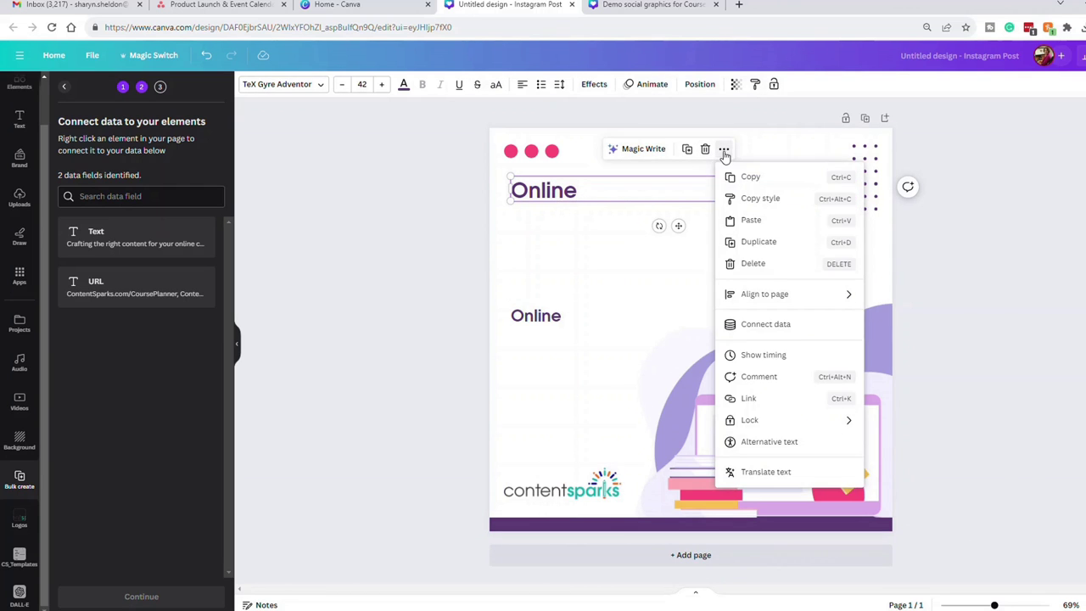
pyautogui.click(757, 327)
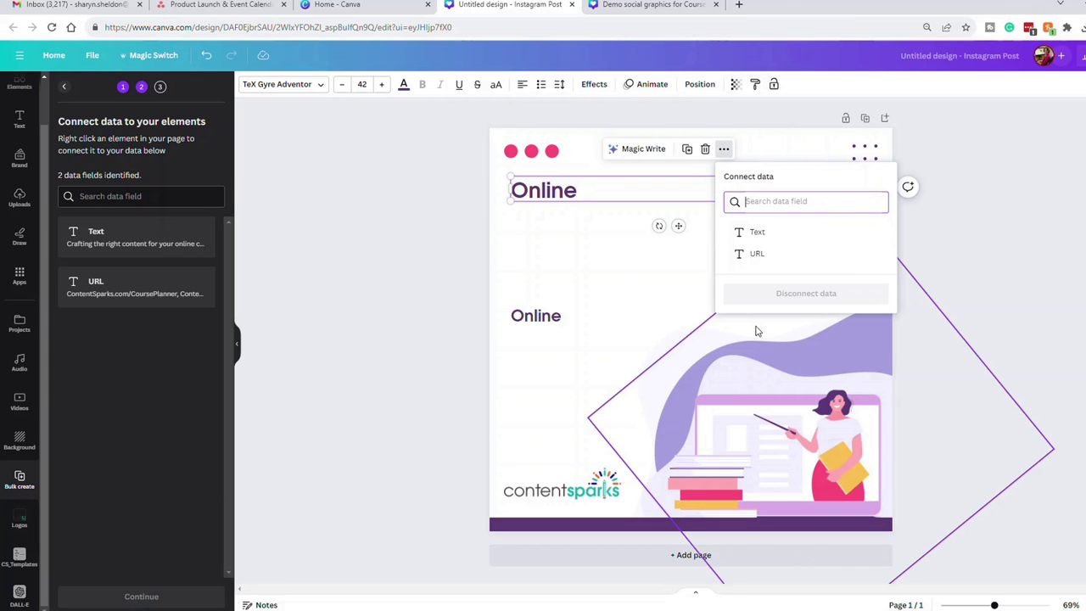
pyautogui.click(755, 235)
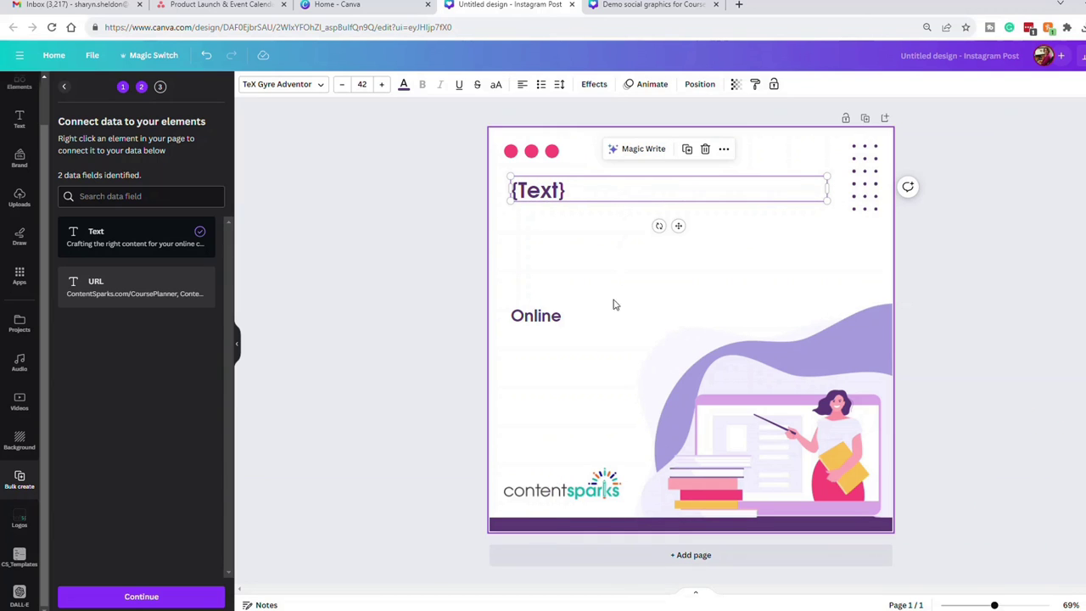
# Step: Connect the second Online text box to the URL data field
pyautogui.click(548, 321)
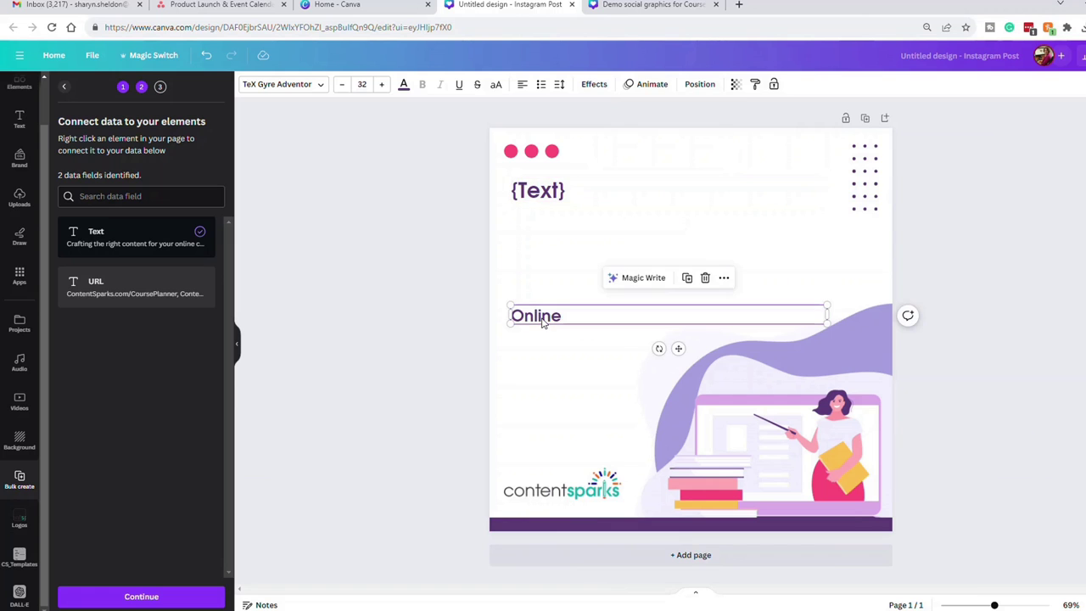
pyautogui.click(726, 279)
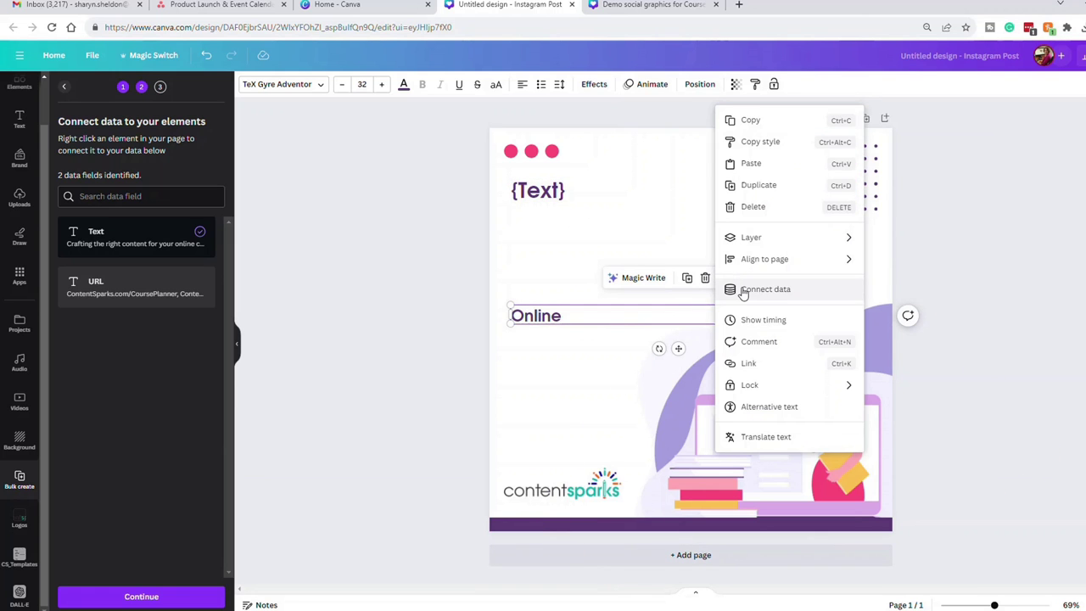
pyautogui.click(743, 291)
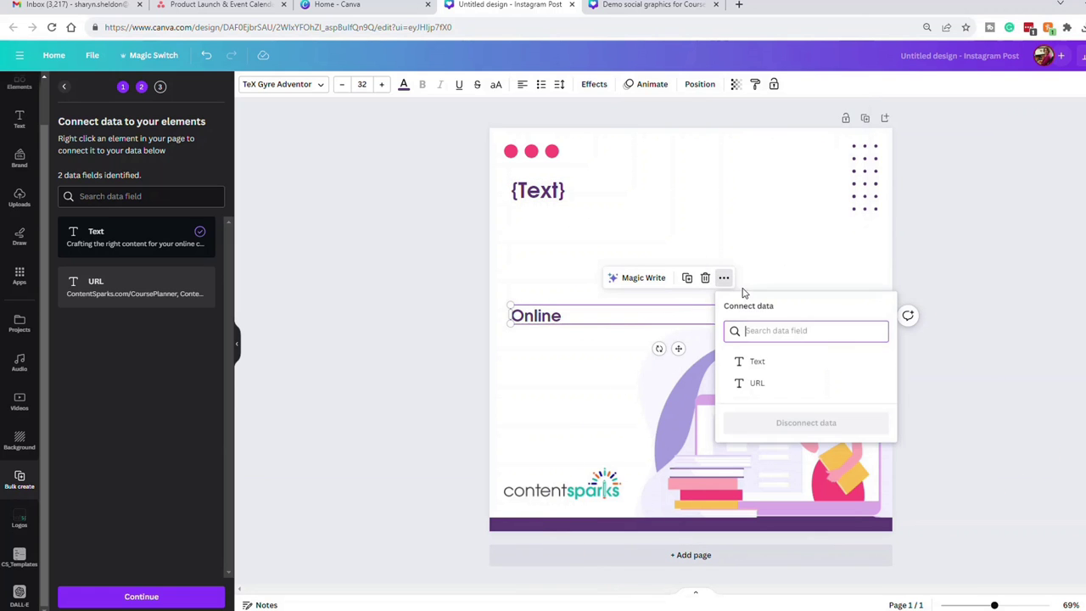
pyautogui.click(751, 382)
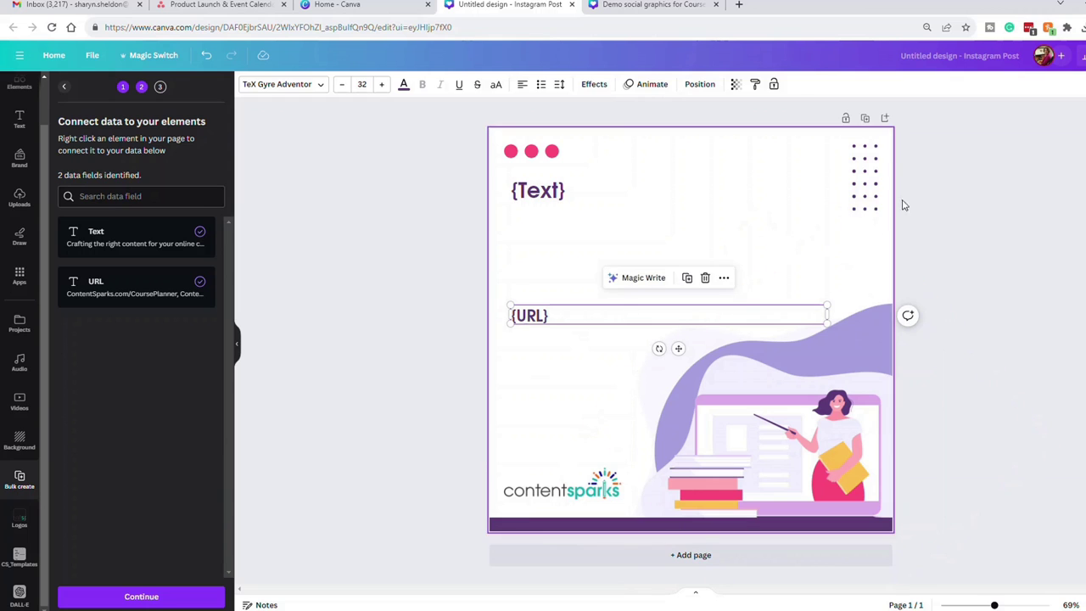
pyautogui.click(947, 196)
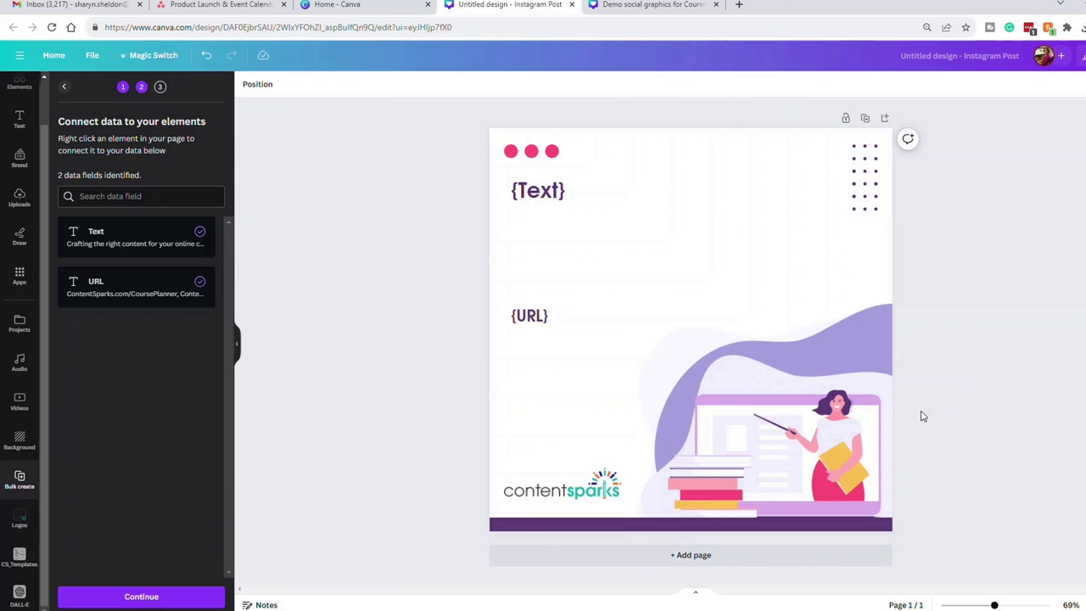
# Step: Generate the 20 filled-in designs and nudge page 1's URL line slightly right
pyautogui.click(134, 596)
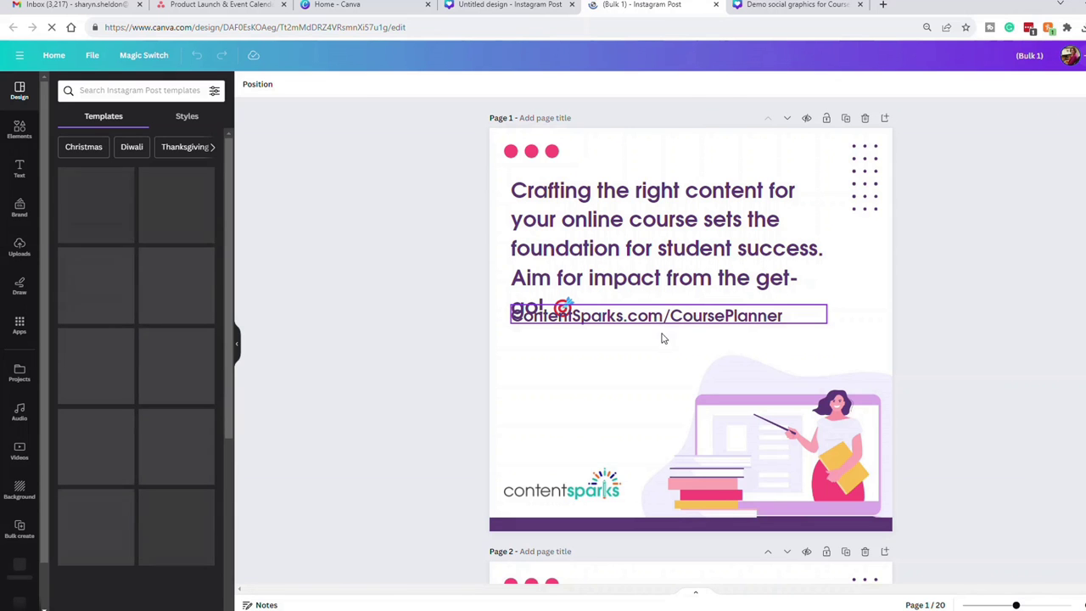
pyautogui.click(660, 336)
pyautogui.moveTo(654, 341)
pyautogui.mouseDown()
pyautogui.moveTo(664, 341)
pyautogui.moveTo(654, 342)
pyautogui.mouseUp()
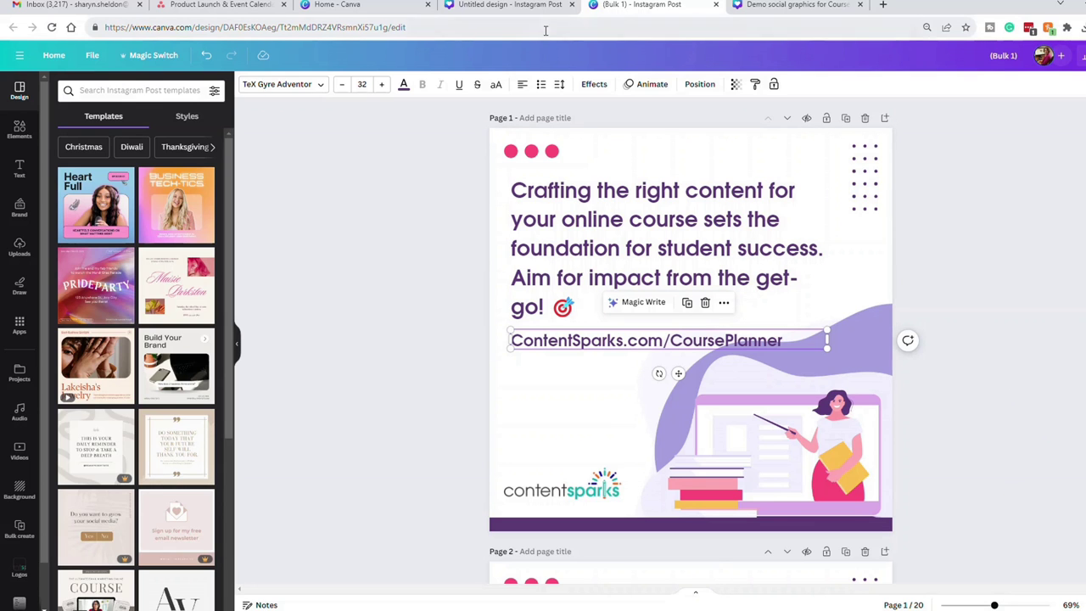
# Step: Return to the template design and rename it 'Demo of Bulk Social Graphics Creation'
pyautogui.click(484, 6)
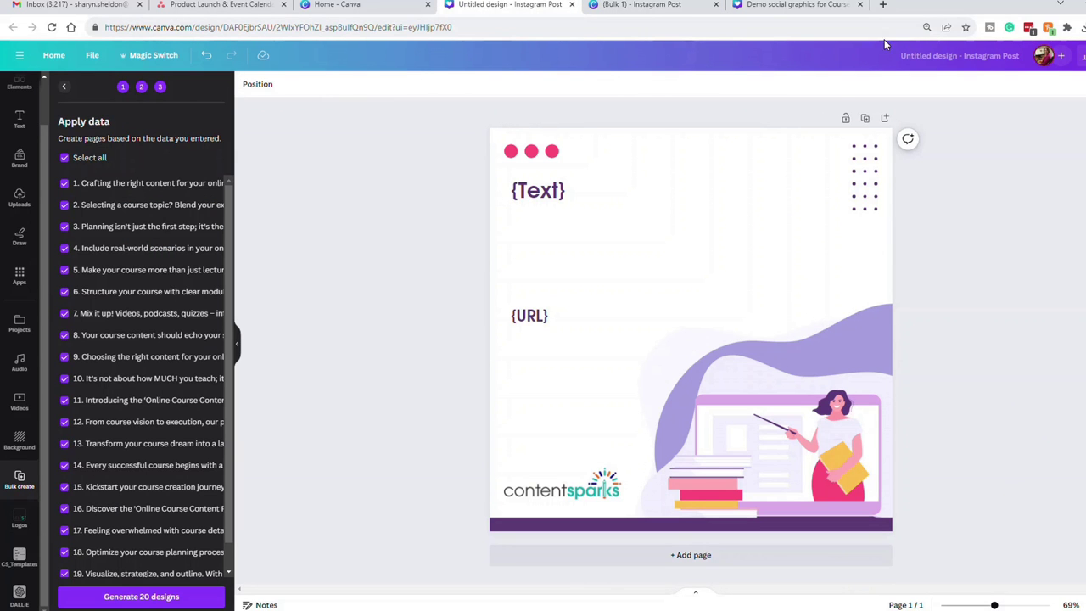
pyautogui.click(915, 54)
pyautogui.write('Demo')
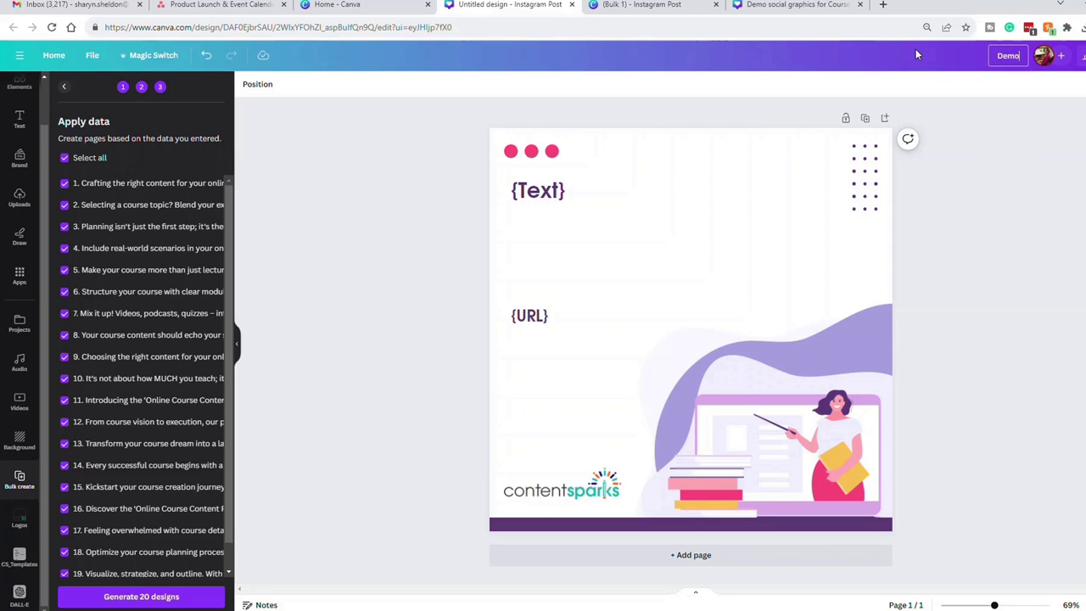
pyautogui.write(' of Bulk Social Graphics Creation')
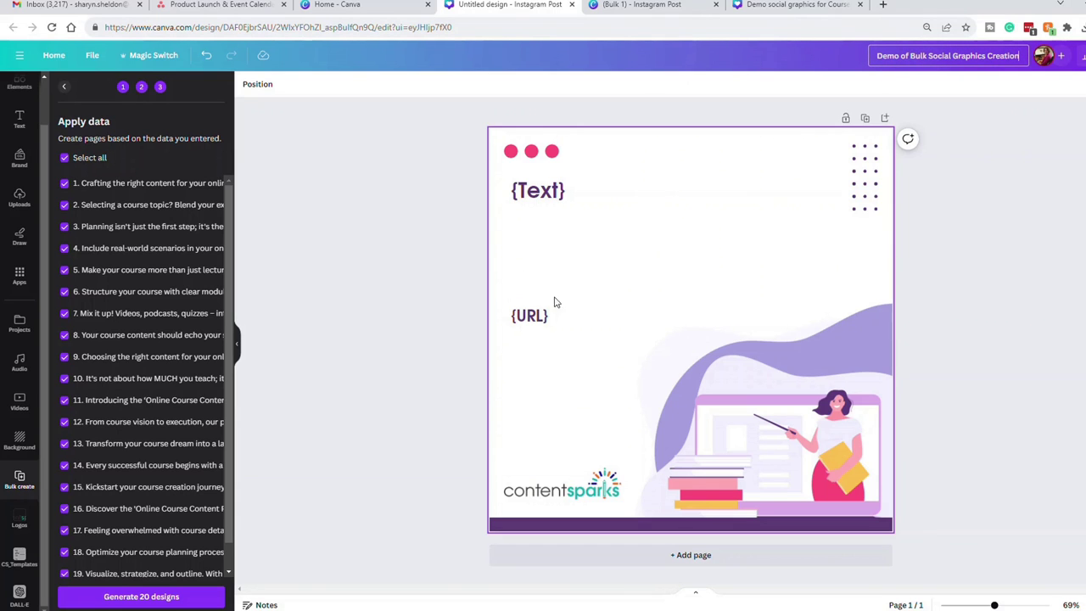
# Step: Lower the {URL} placeholder, shrink the rotated shape and teacher illustration, and nudge the {Text} heading
pyautogui.click(541, 316)
pyautogui.moveTo(541, 316); pyautogui.dragTo(548, 328)
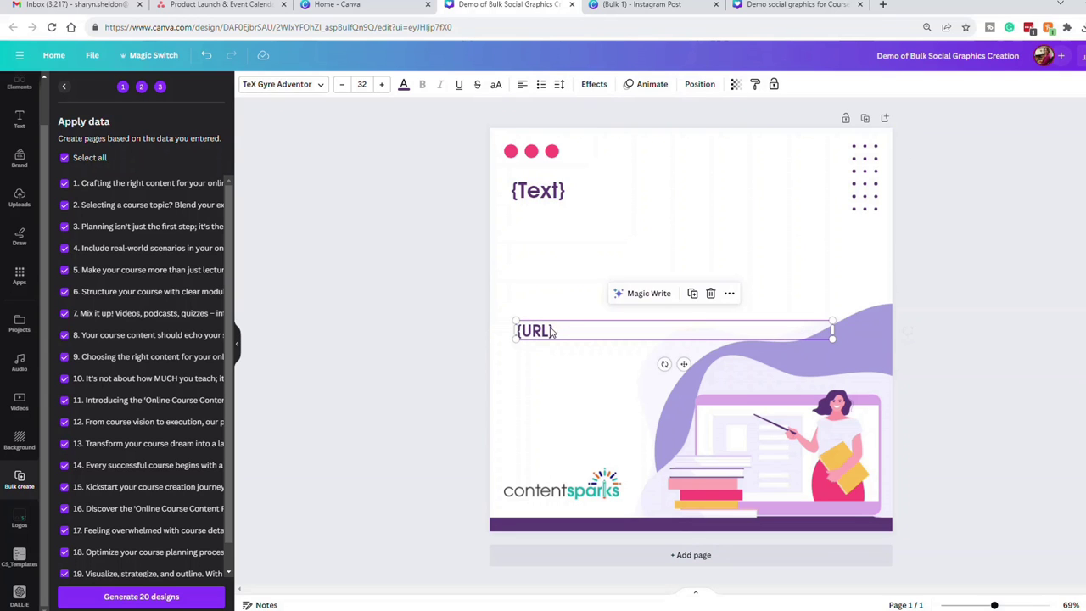
pyautogui.click(861, 326)
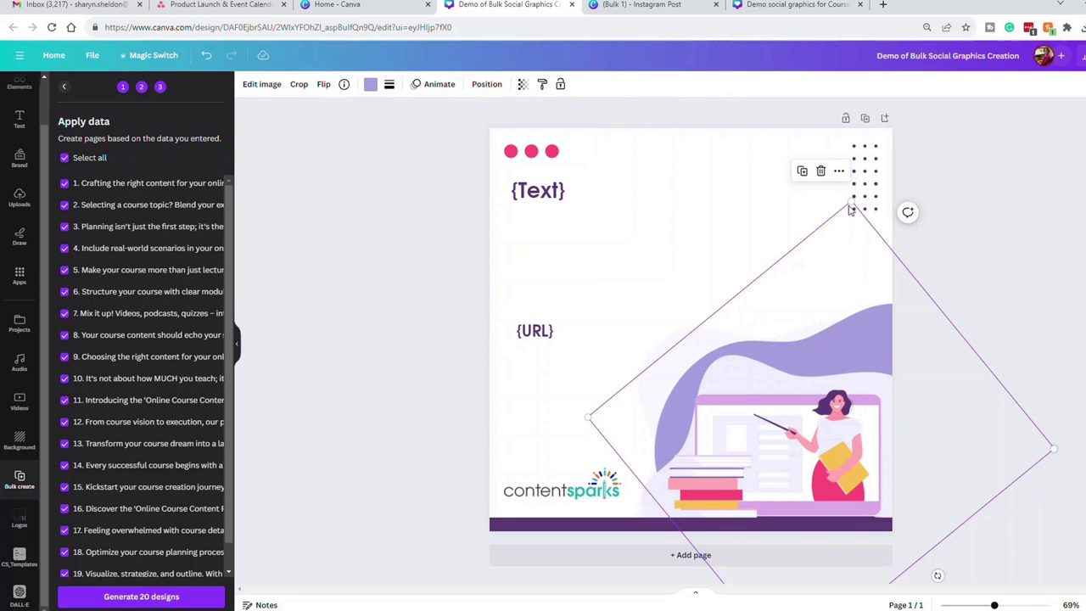
pyautogui.moveTo(849, 204); pyautogui.dragTo(849, 221)
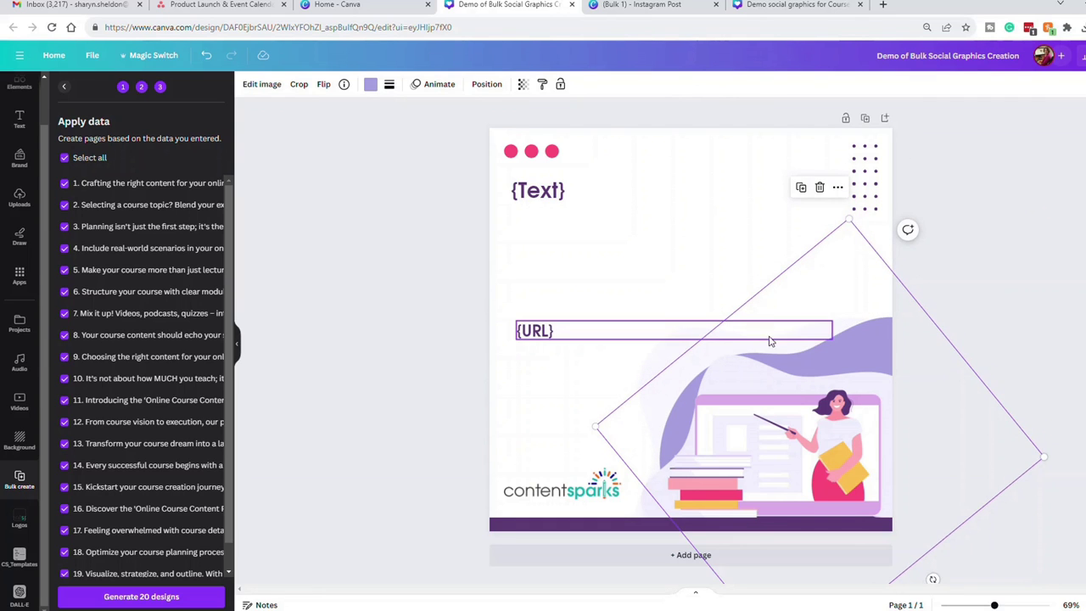
pyautogui.click(750, 376)
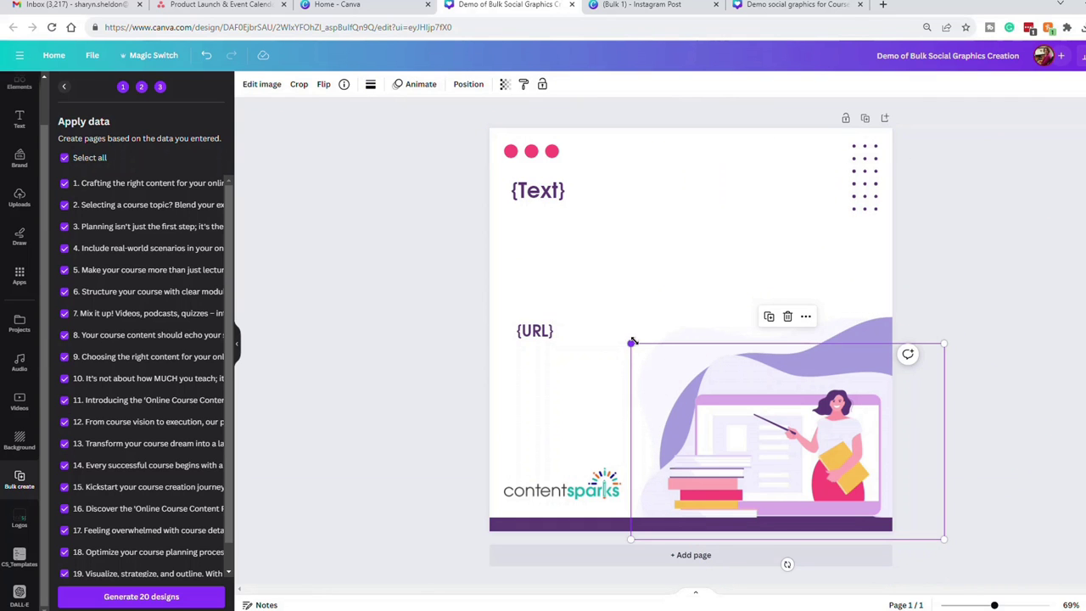
pyautogui.moveTo(631, 345); pyautogui.dragTo(648, 355)
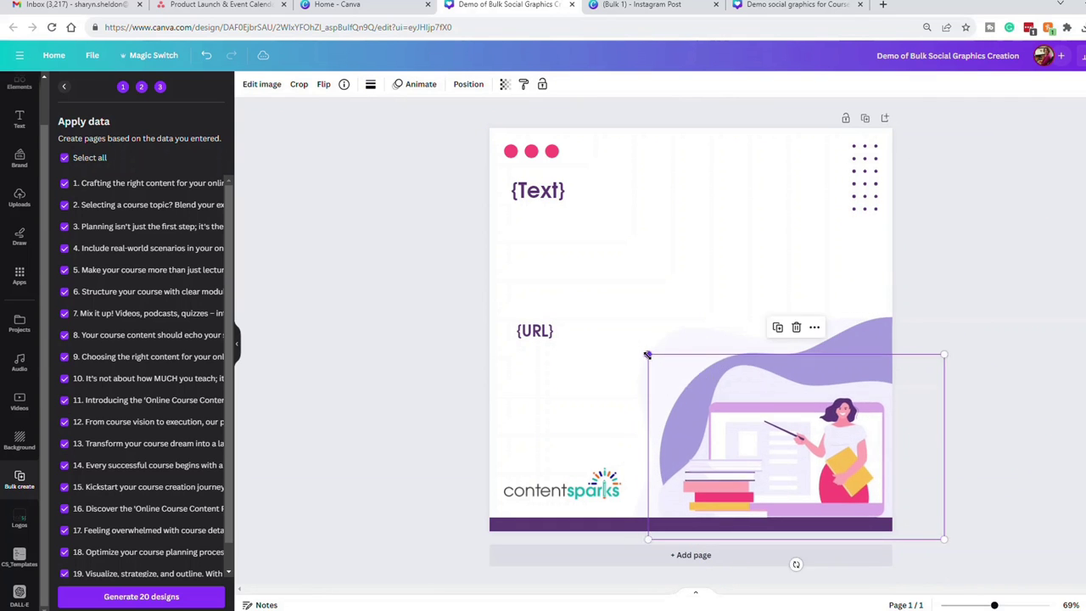
pyautogui.click(531, 337)
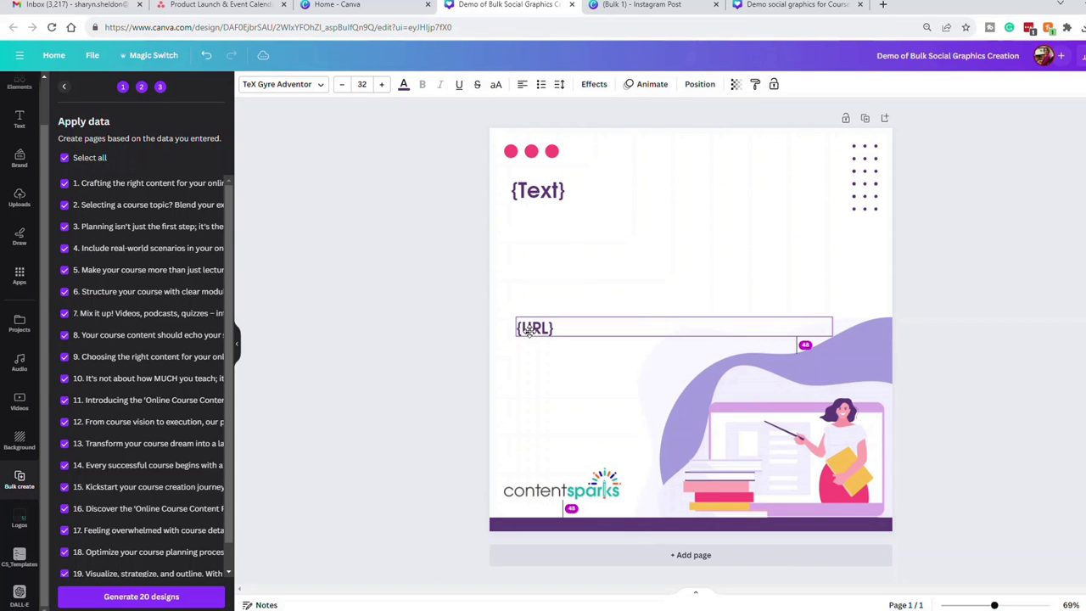
pyautogui.click(562, 195)
pyautogui.moveTo(563, 194); pyautogui.dragTo(565, 192)
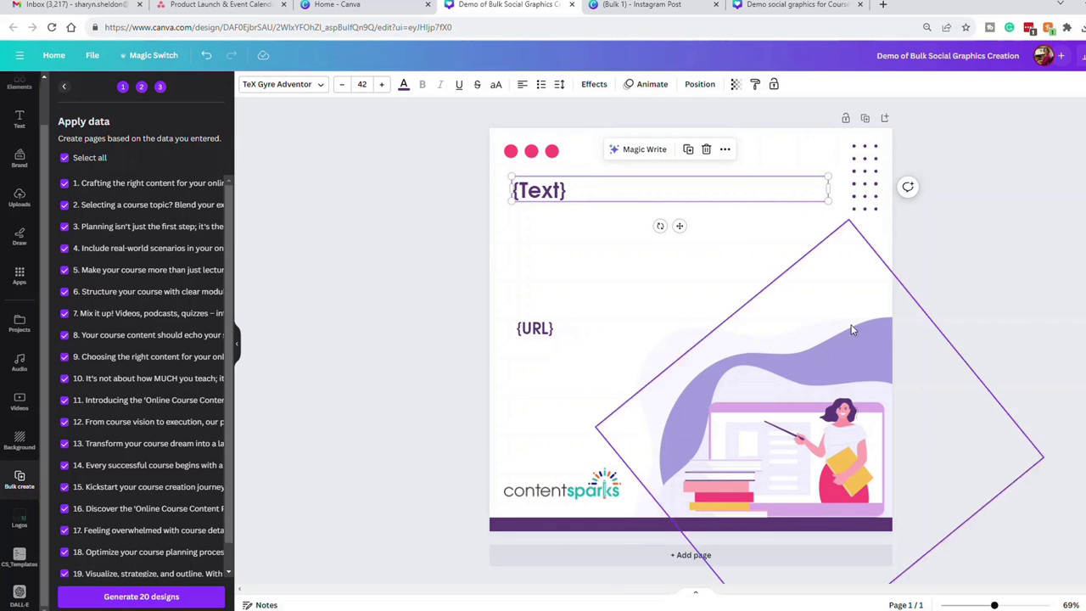
# Step: Generate the 20 posts and shift page 1's URL line left into alignment
pyautogui.click(117, 598)
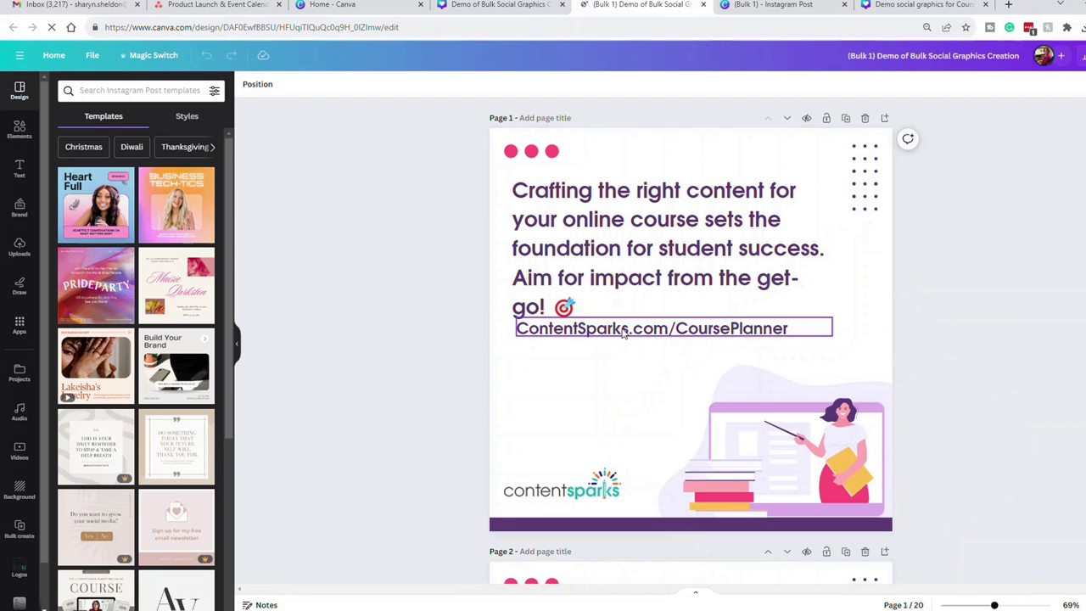
pyautogui.click(623, 337)
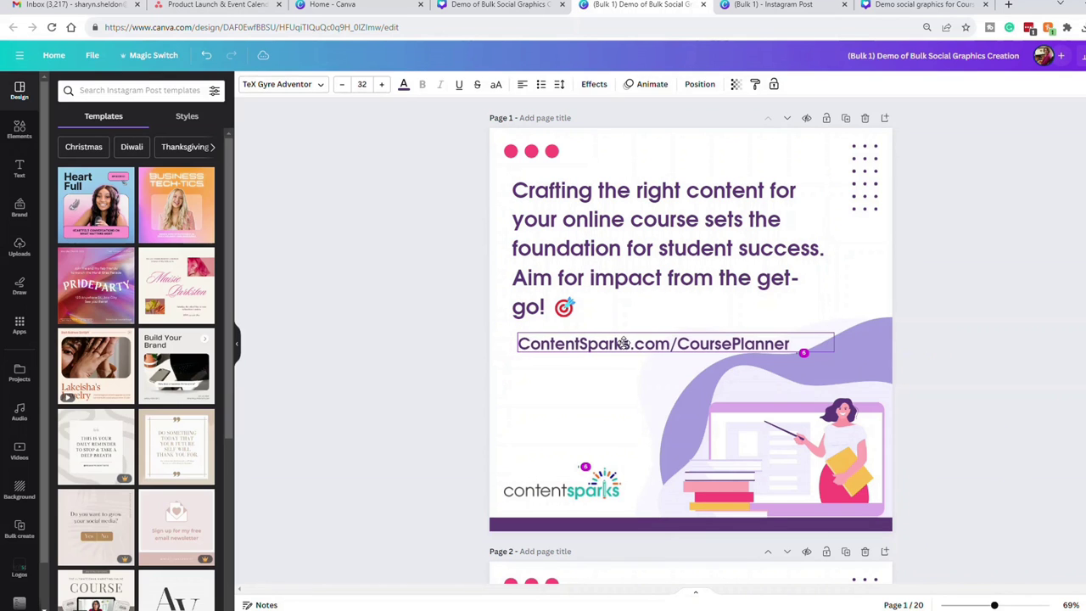
pyautogui.moveTo(623, 343); pyautogui.dragTo(617, 343)
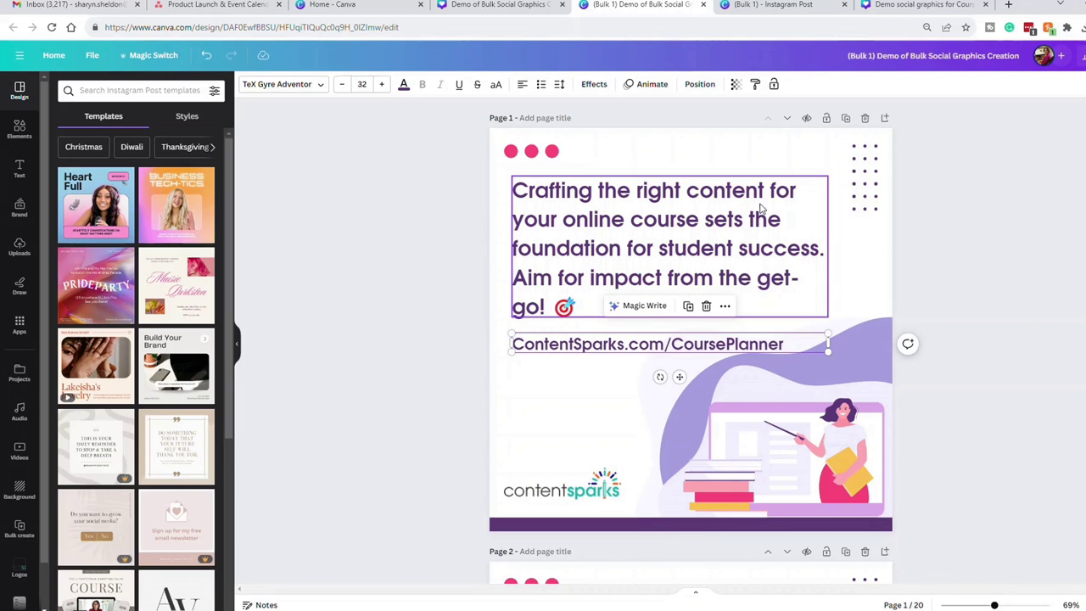
# Step: Realign the URL lines on the following pages, moving page 4's just beneath its tip text
pyautogui.scroll(-1, 940, 280)
pyautogui.scroll(-7, 940, 281)
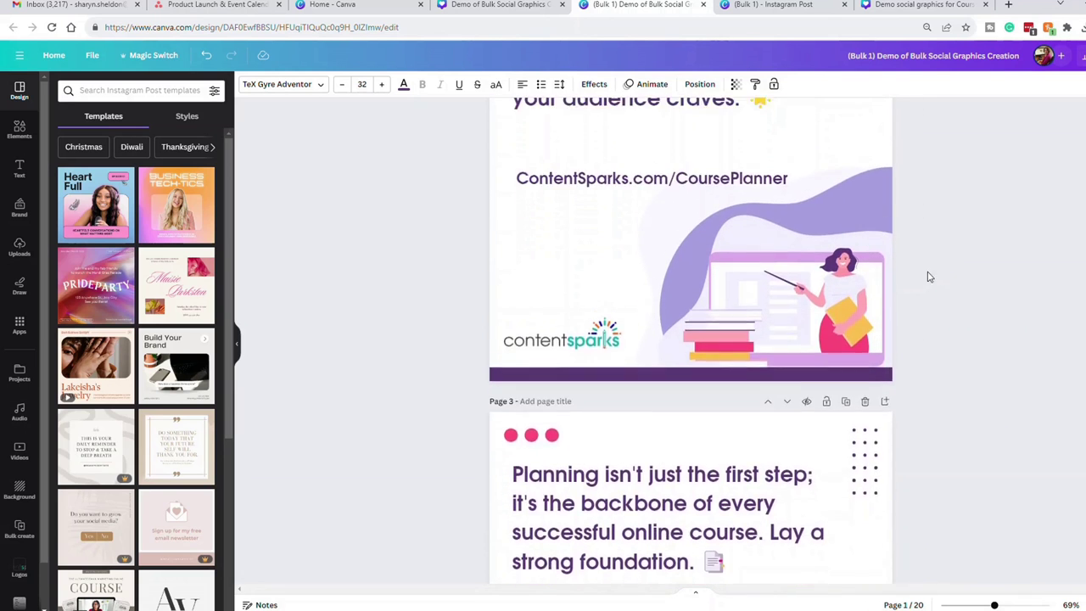
pyautogui.scroll(2, 928, 278)
pyautogui.moveTo(615, 326); pyautogui.dragTo(617, 326)
pyautogui.scroll(-7, 933, 310)
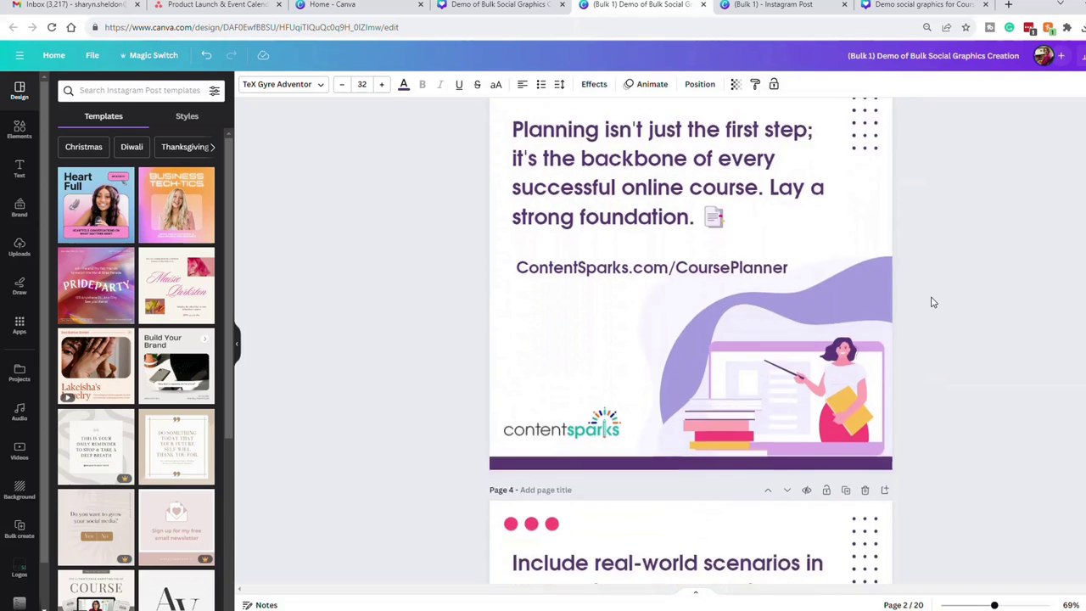
pyautogui.scroll(-5, 932, 303)
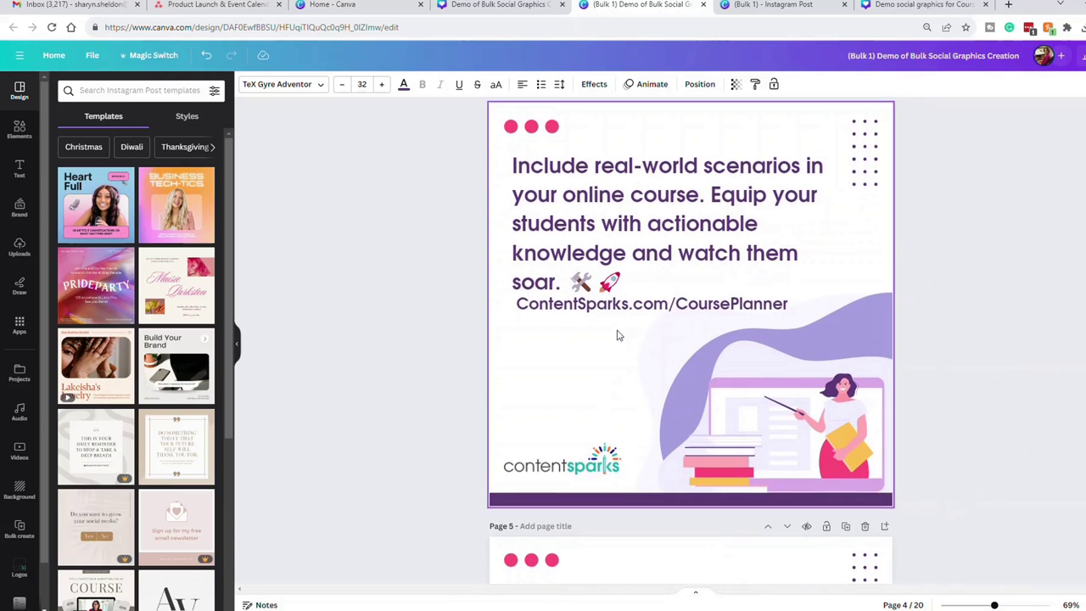
pyautogui.moveTo(615, 327); pyautogui.dragTo(612, 336)
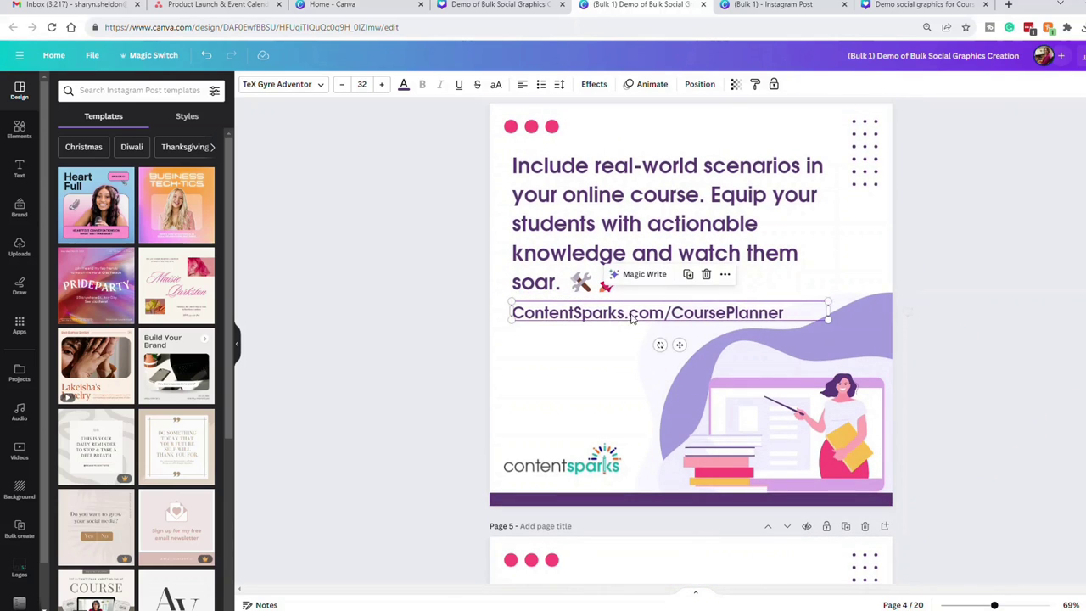
pyautogui.scroll(-5, 962, 281)
pyautogui.scroll(6, 954, 284)
pyautogui.scroll(15, 949, 287)
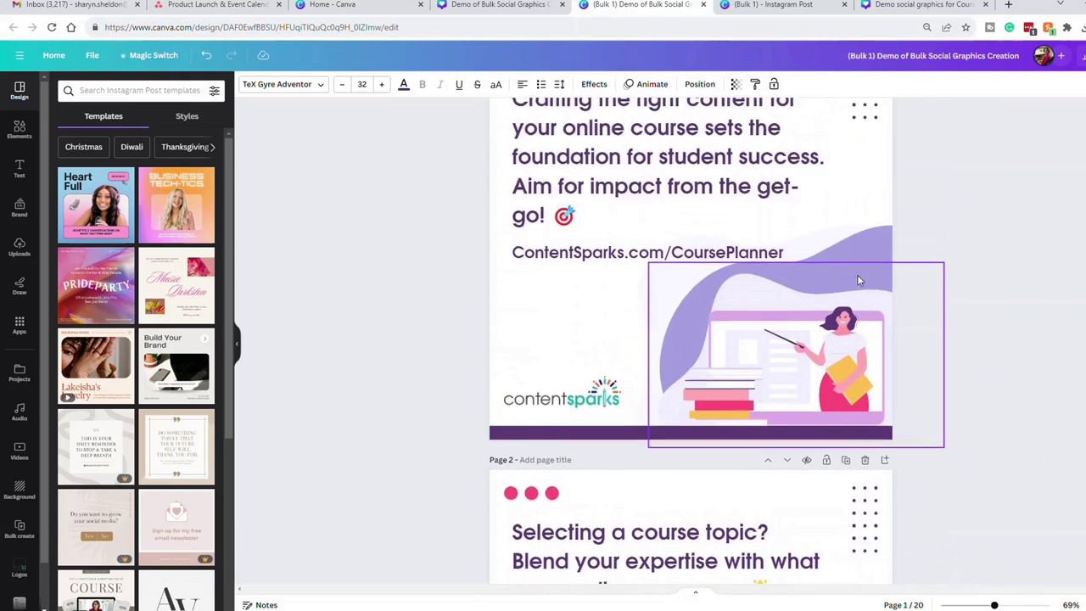
pyautogui.scroll(1, 859, 280)
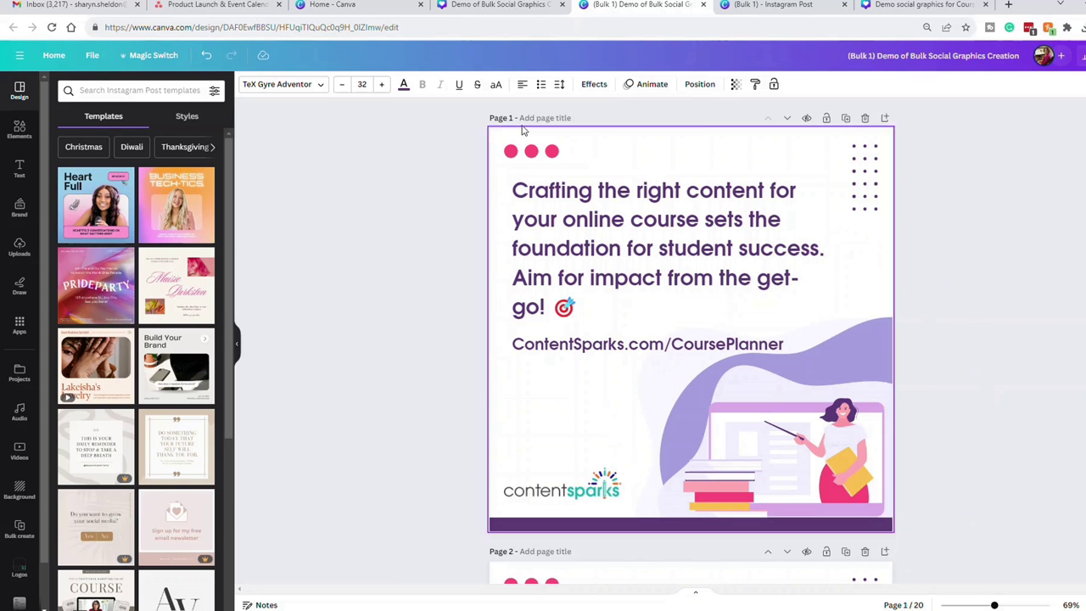
# Step: Recolour page 1 with the Brand Kit primary palette, shuffling to white with navy and teal
pyautogui.click(576, 142)
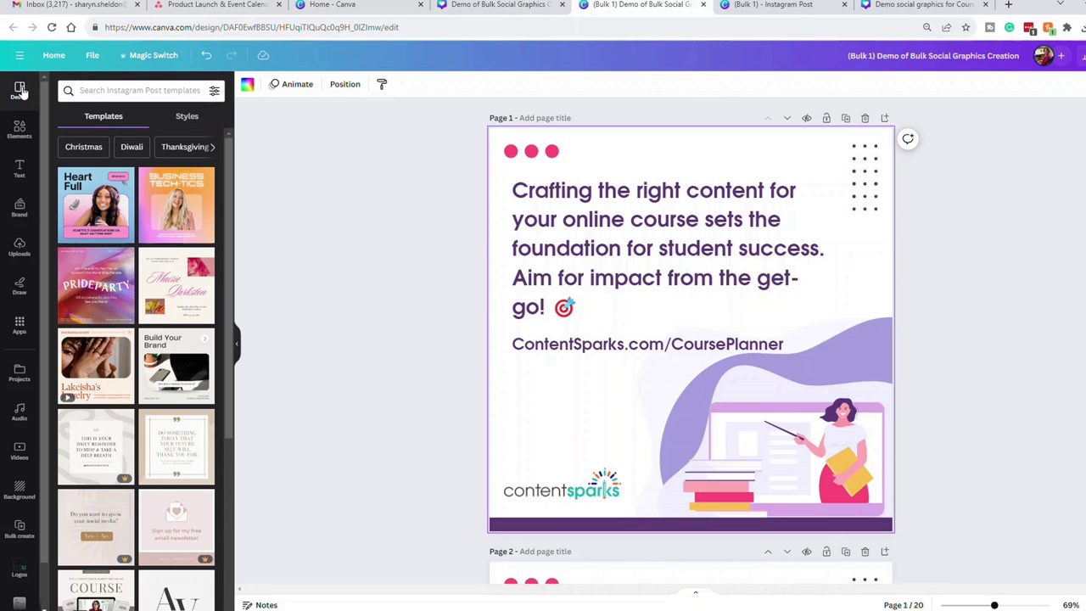
pyautogui.click(185, 121)
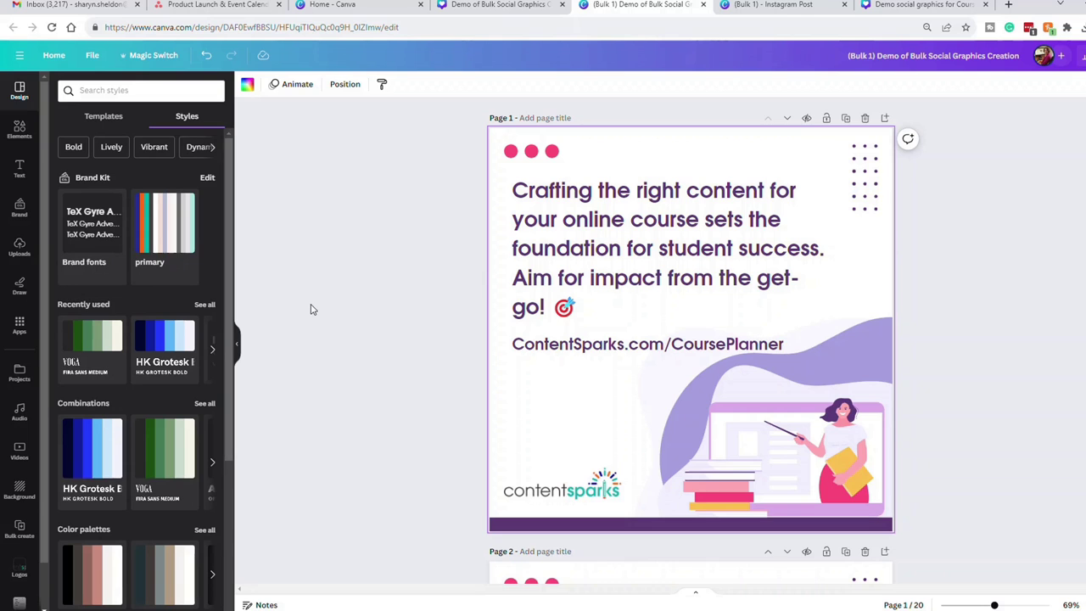
pyautogui.click(166, 222)
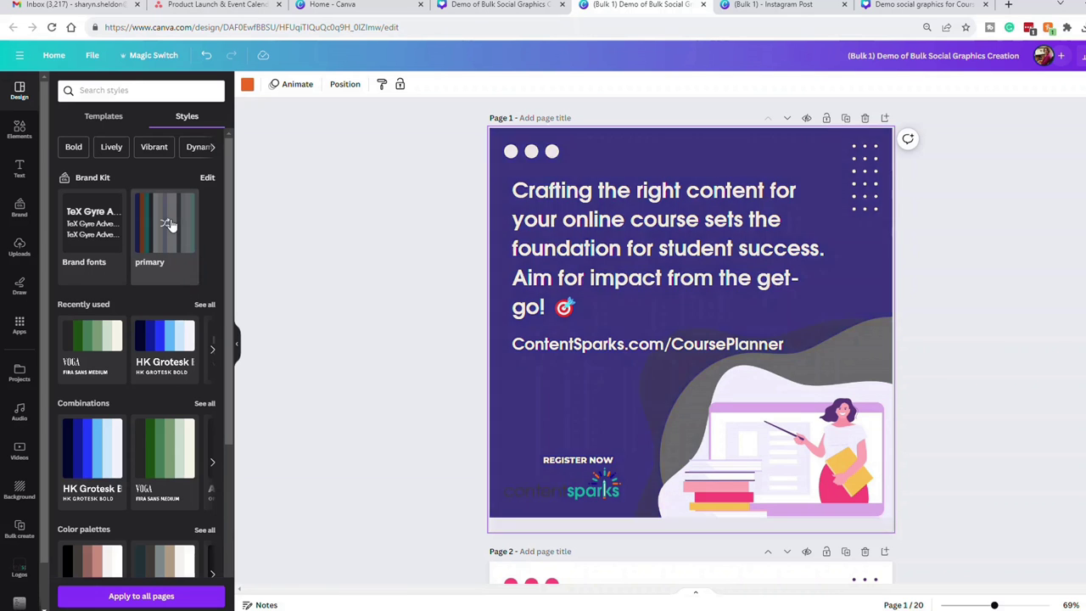
pyautogui.click(169, 223)
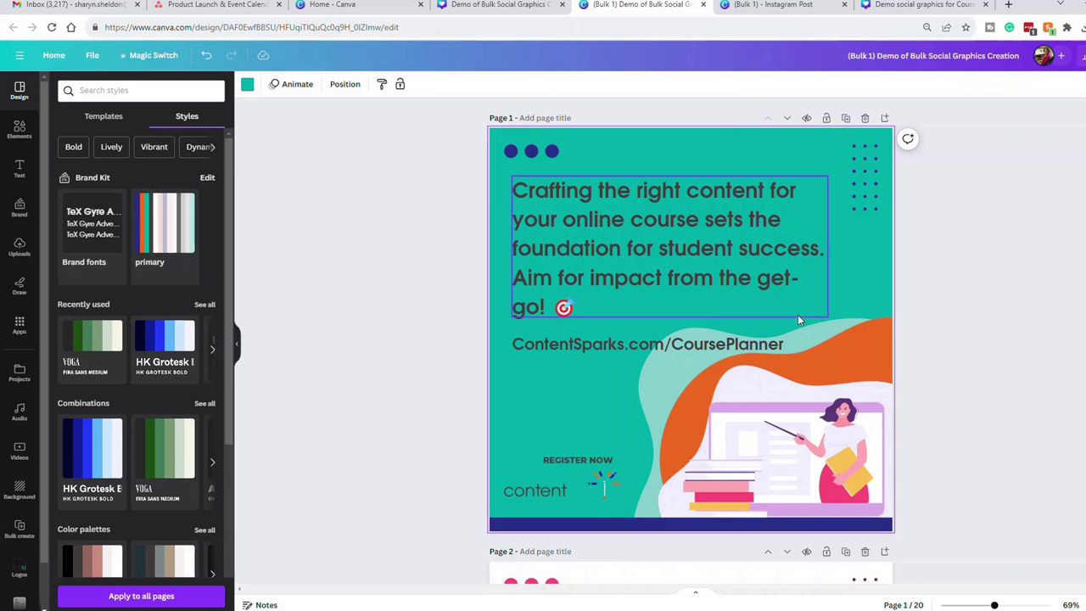
pyautogui.click(180, 225)
pyautogui.click(181, 226)
pyautogui.click(181, 225)
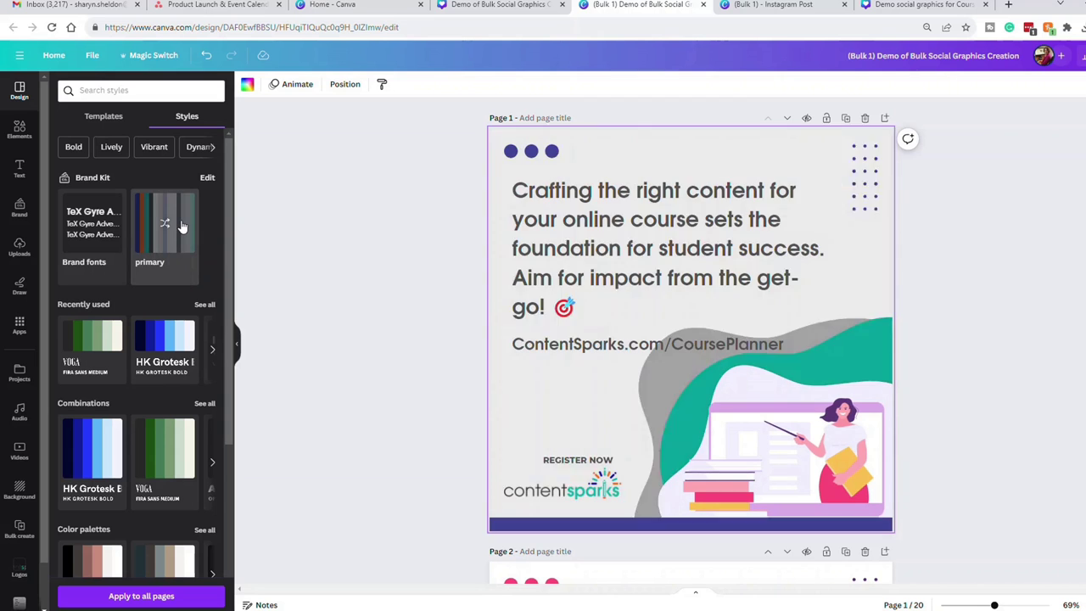
# Step: Recolour page 2 with the primary palette and delete its REGISTER NOW label
pyautogui.scroll(-5, 1059, 296)
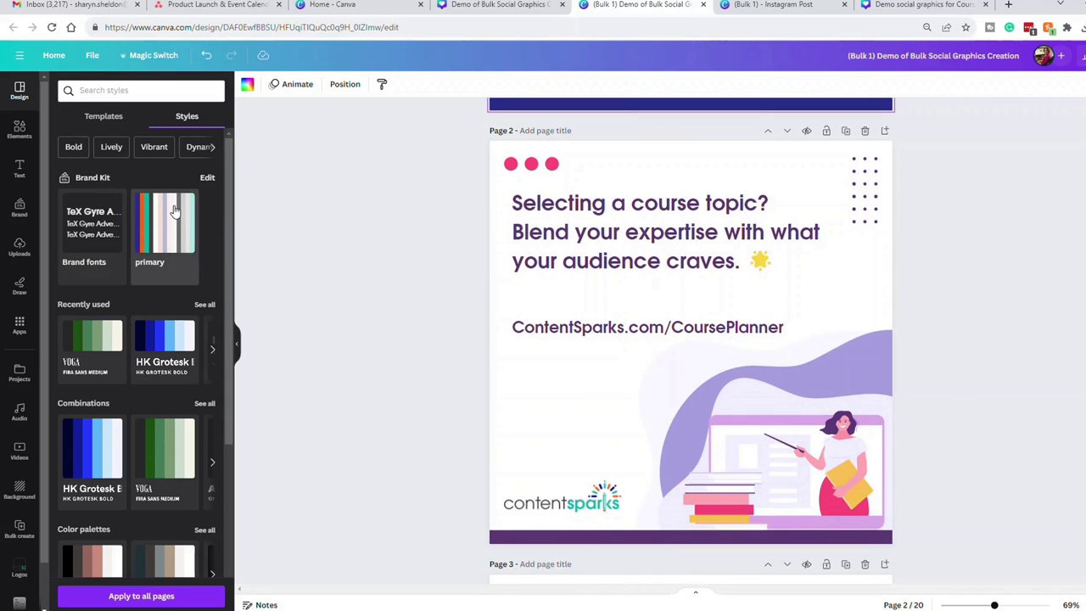
pyautogui.click(174, 211)
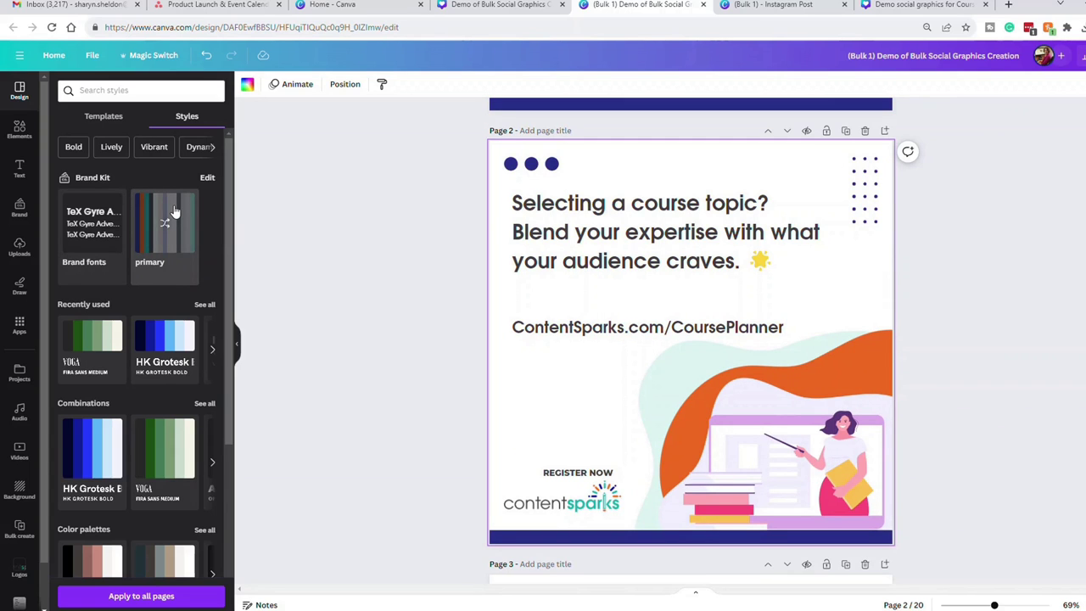
pyautogui.click(556, 479)
pyautogui.press('Delete')
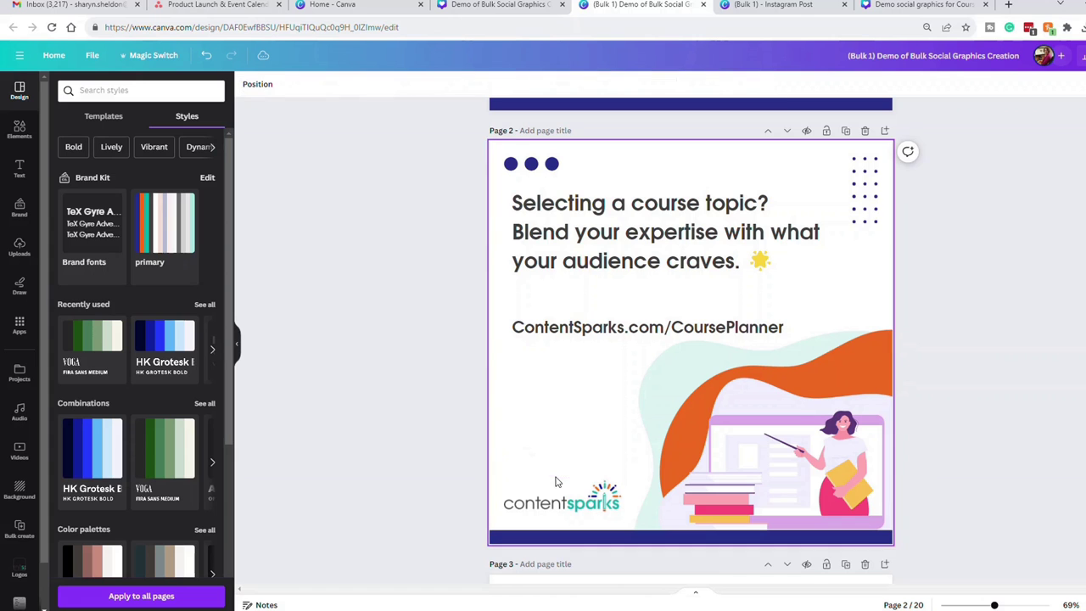
pyautogui.click(480, 12)
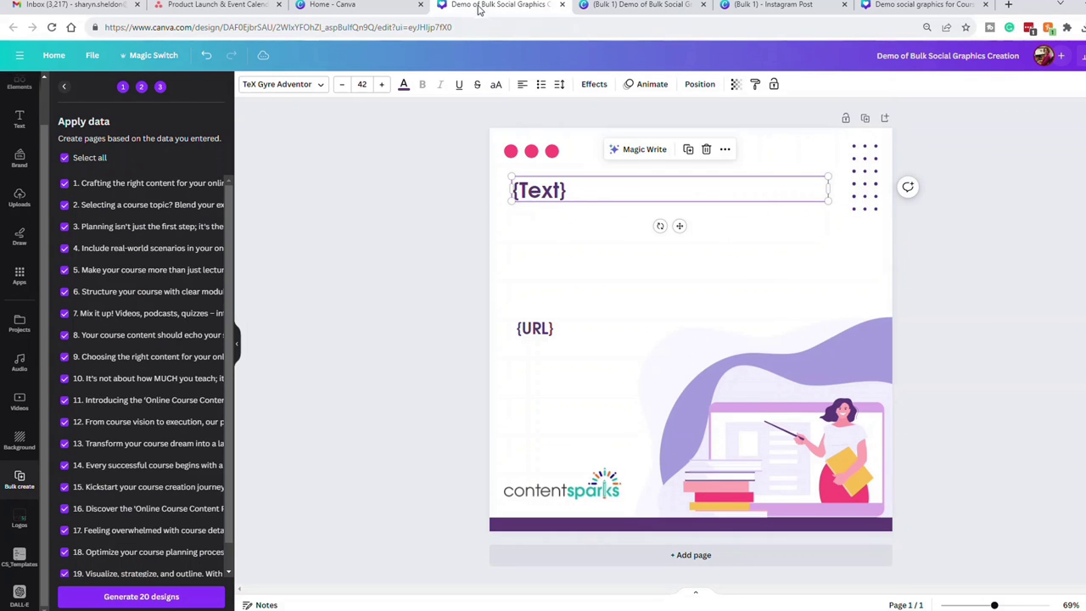
pyautogui.click(576, 463)
pyautogui.click(577, 464)
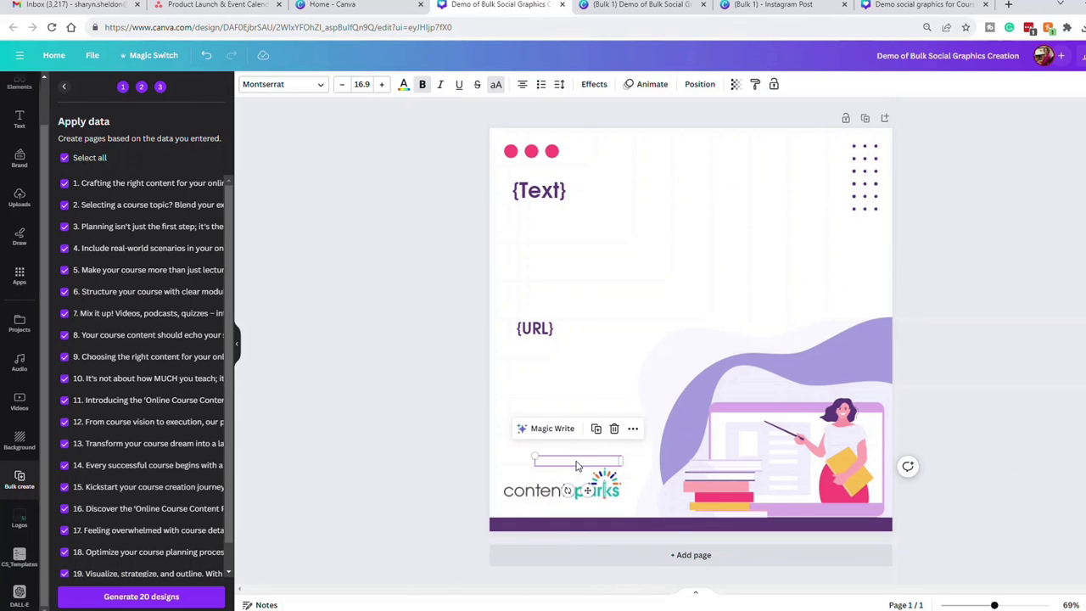
pyautogui.click(585, 427)
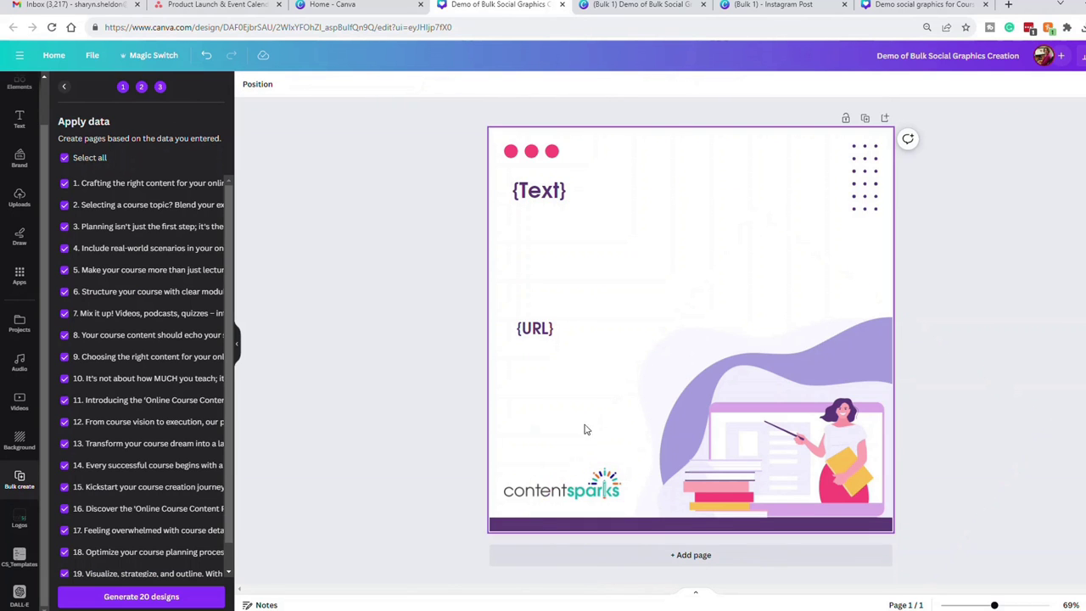
pyautogui.click(638, 4)
# Step: Recolour page 3 with the shuffled primary palette and delete its REGISTER NOW label
pyautogui.scroll(-4, 927, 282)
pyautogui.scroll(-1, 927, 281)
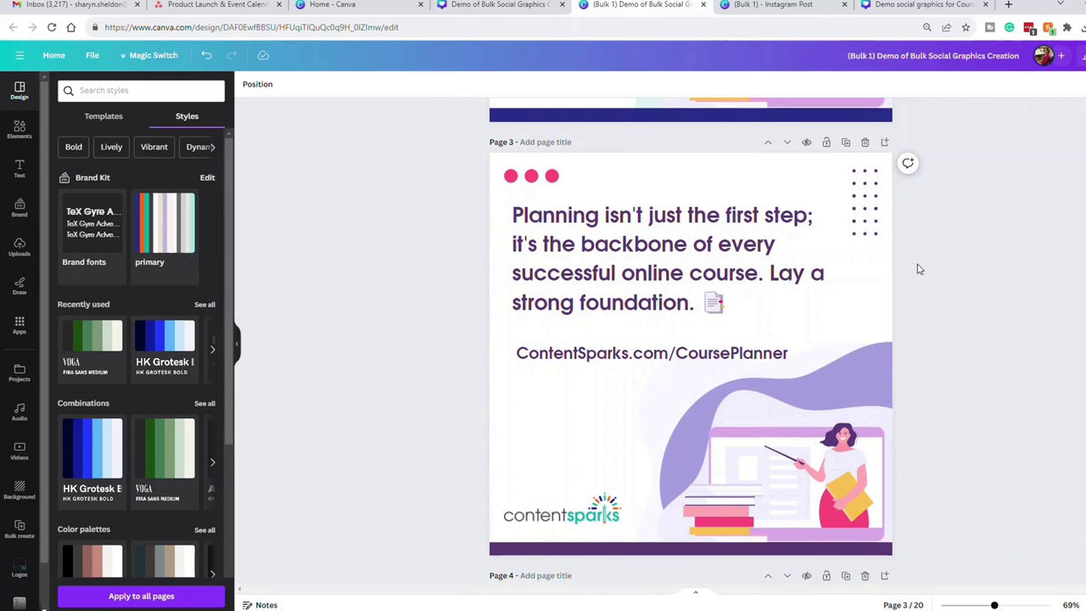
pyautogui.click(150, 234)
pyautogui.click(154, 240)
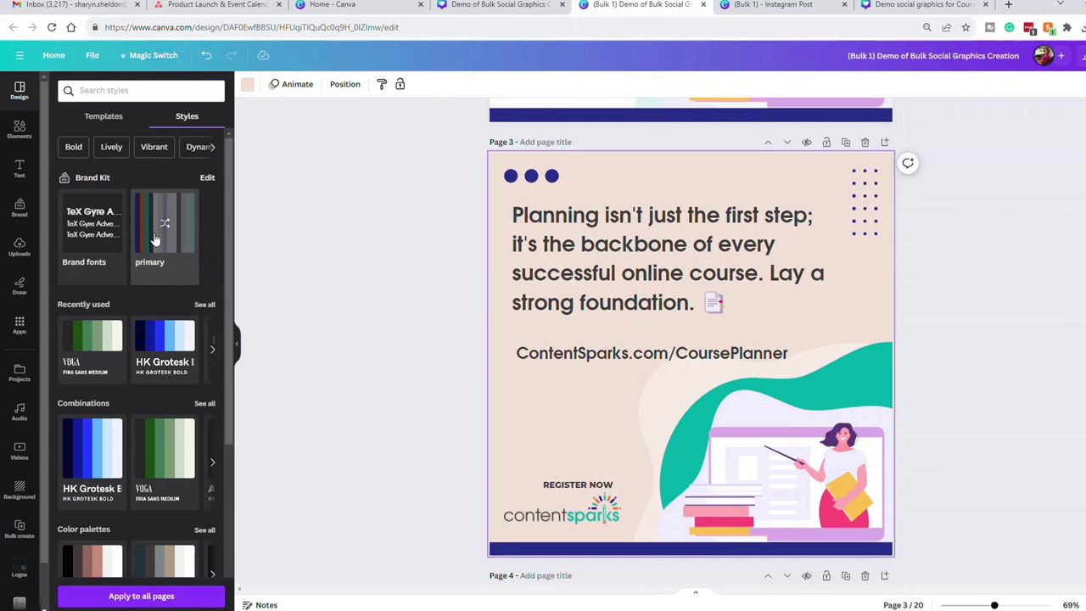
pyautogui.click(563, 490)
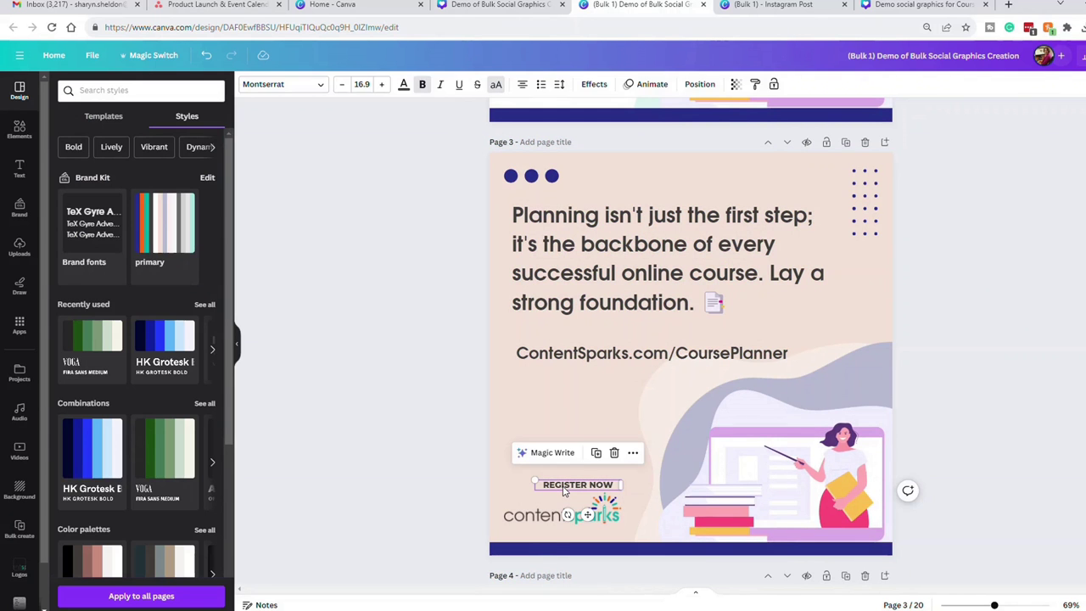
pyautogui.press('Delete')
# Step: Restyle page 4 with the light-blue HK Grotesk combination and delete its Register Now label
pyautogui.scroll(-5, 715, 364)
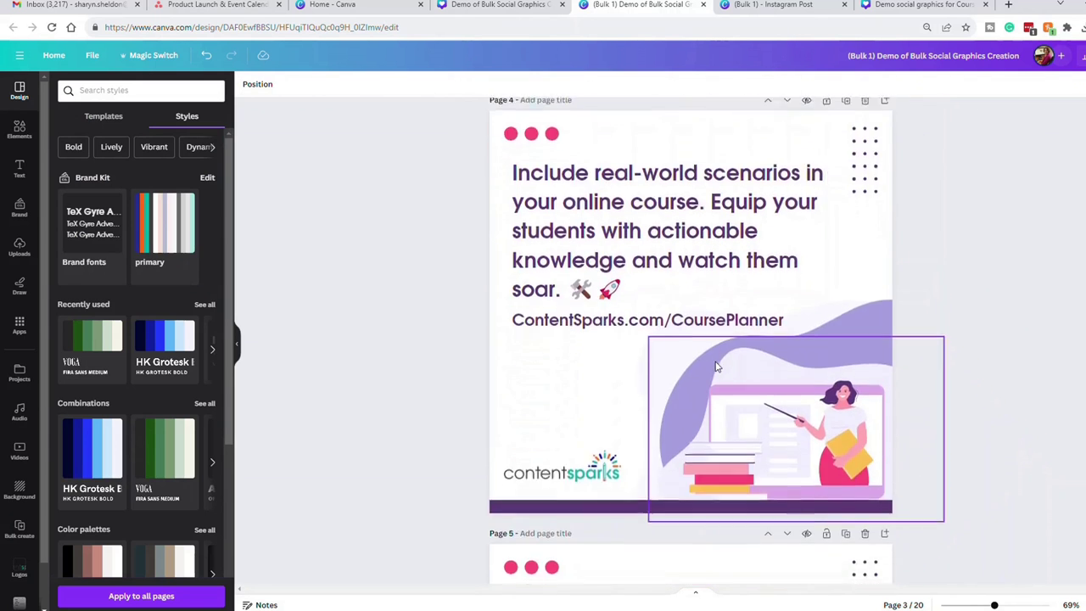
pyautogui.scroll(-3, 172, 391)
pyautogui.scroll(1, 172, 387)
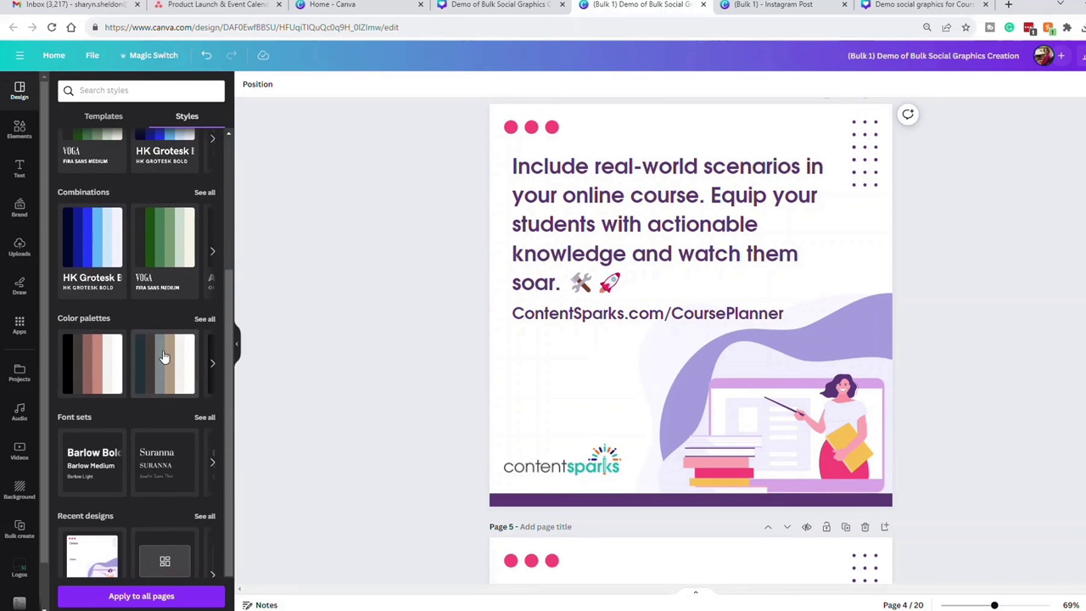
pyautogui.click(96, 236)
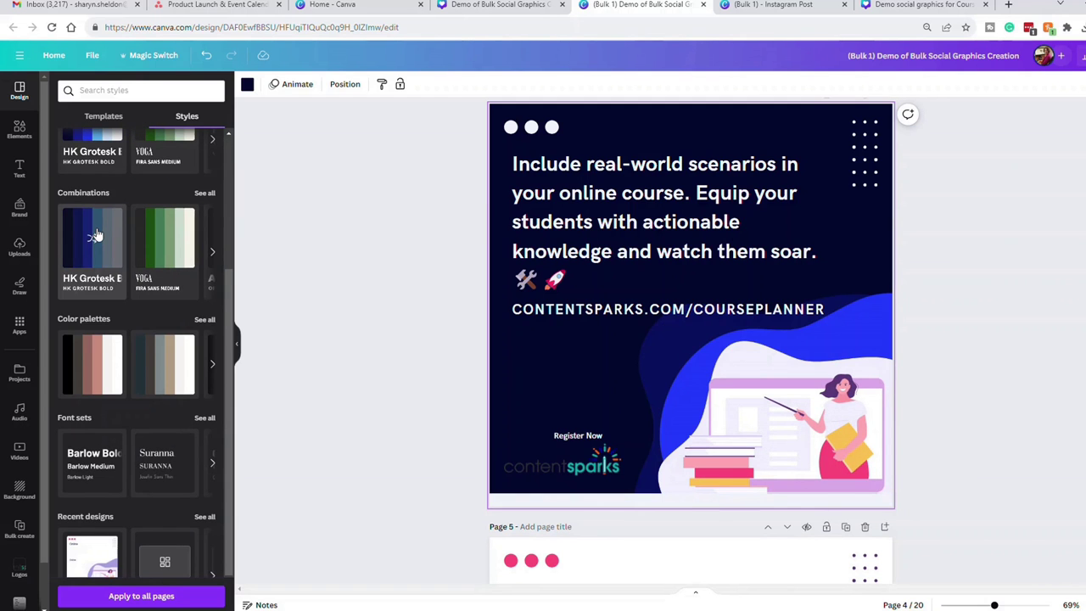
pyautogui.click(96, 236)
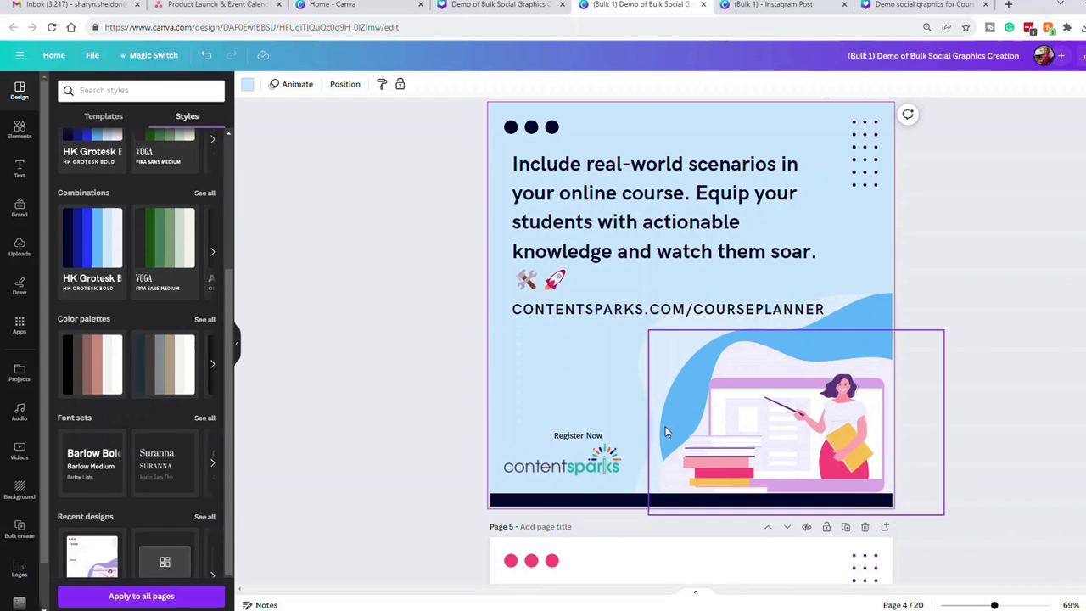
pyautogui.click(580, 438)
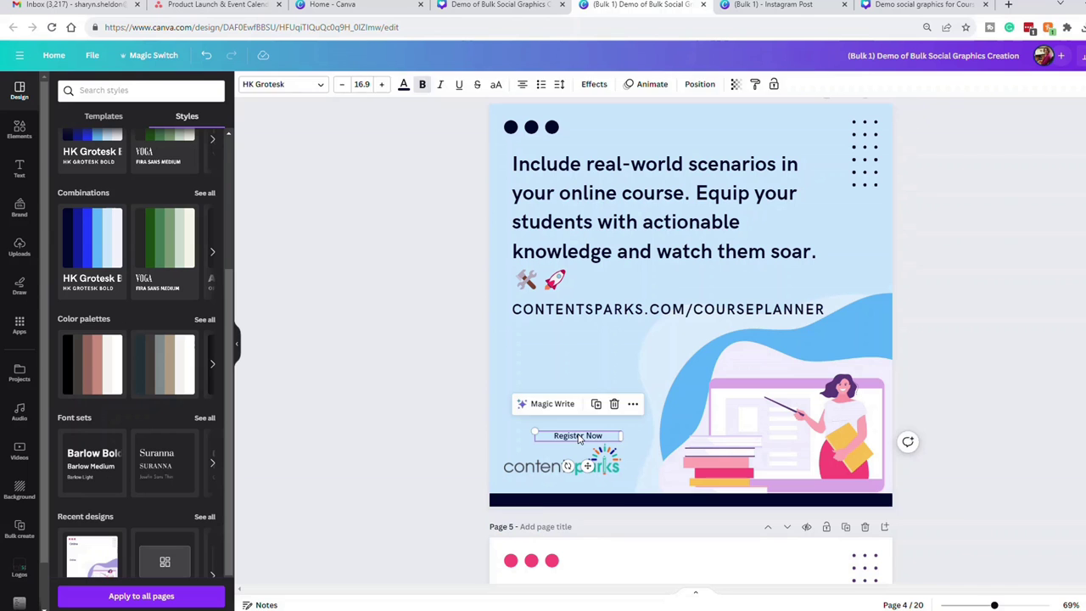
pyautogui.press('Delete')
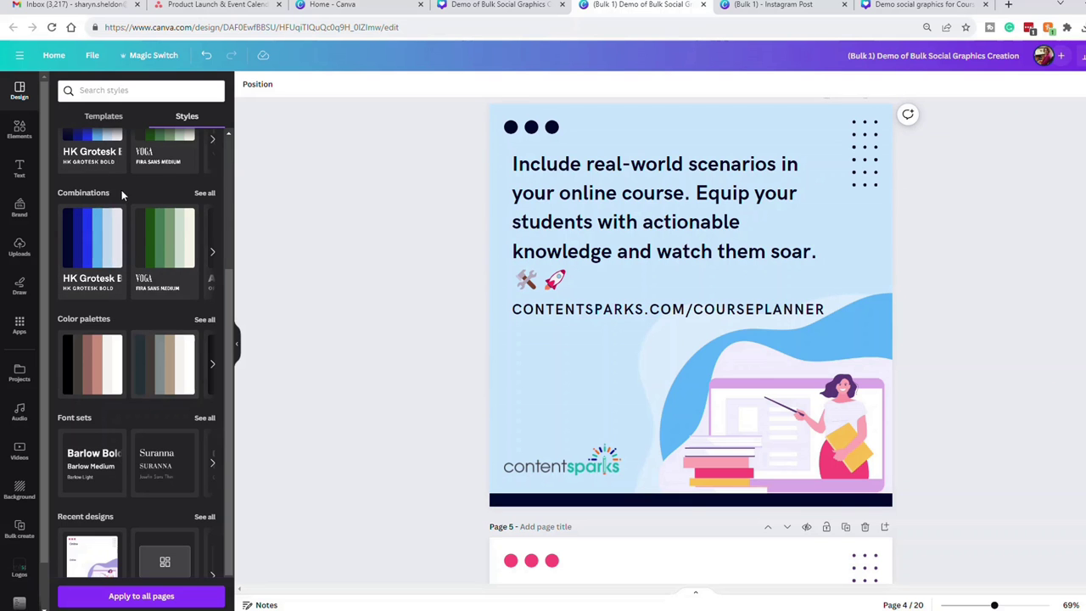
# Step: Delete page 1's REGISTER NOW label and return to the original template design
pyautogui.scroll(15, 878, 265)
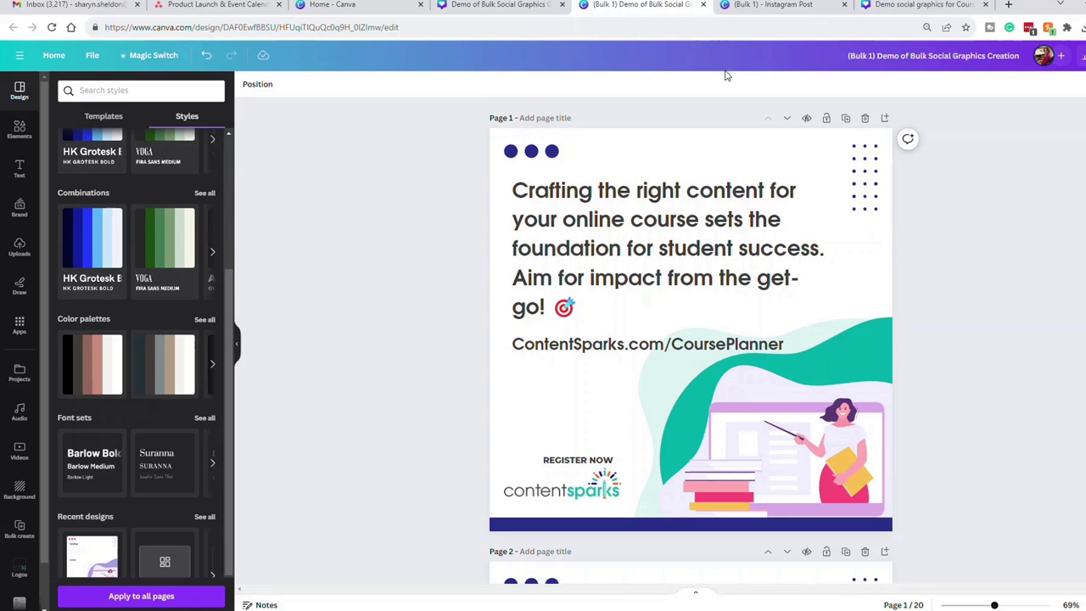
pyautogui.click(562, 460)
pyautogui.press('Delete')
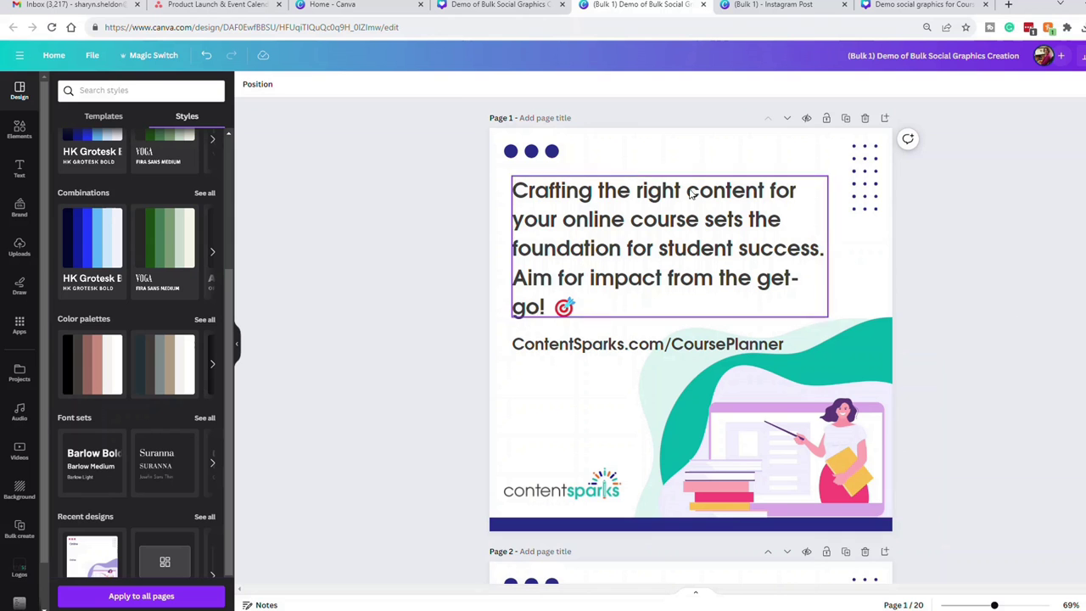
pyautogui.click(458, 7)
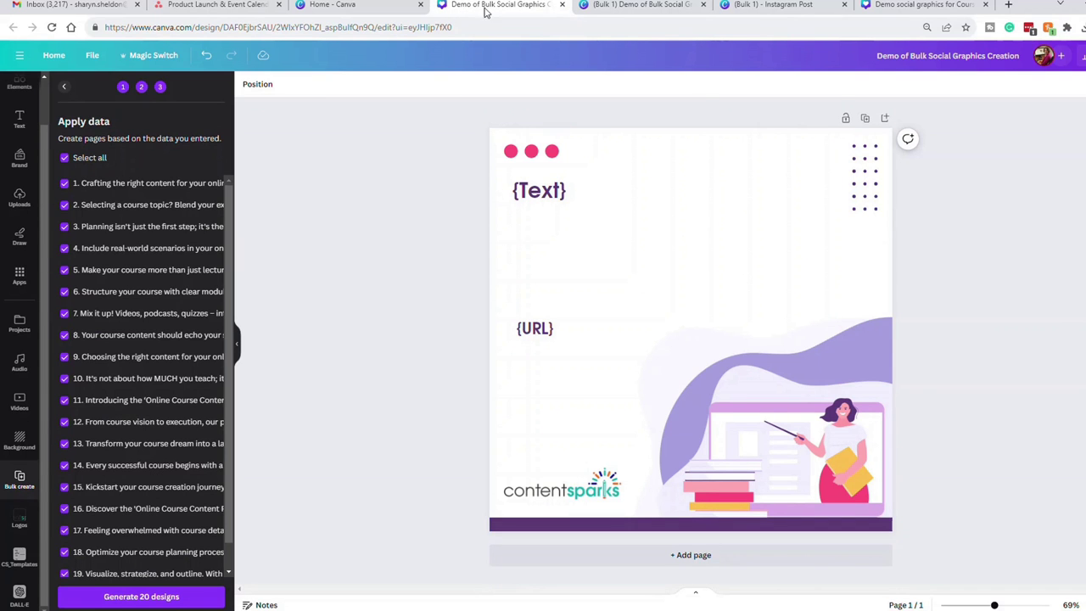